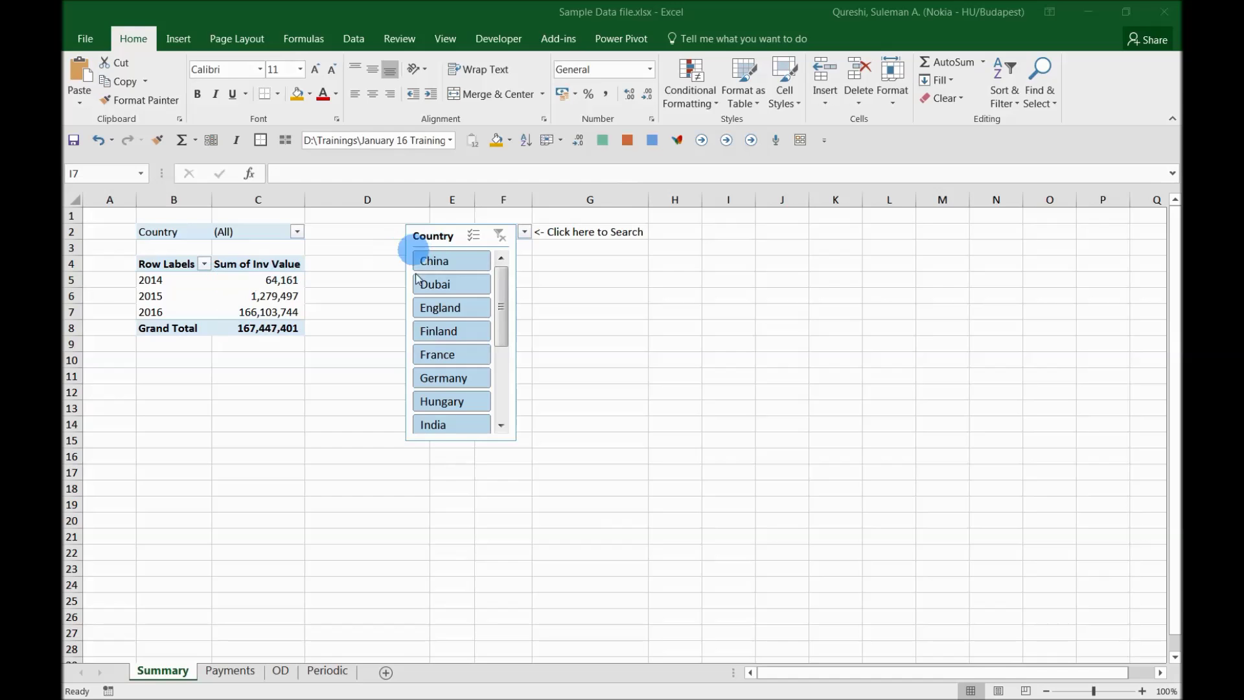
Step: Drag the Country slicer into place beside the pivot's country filter
click(502, 310)
drag(510, 298, 506, 316)
drag(433, 241, 434, 223)
drag(501, 317, 502, 337)
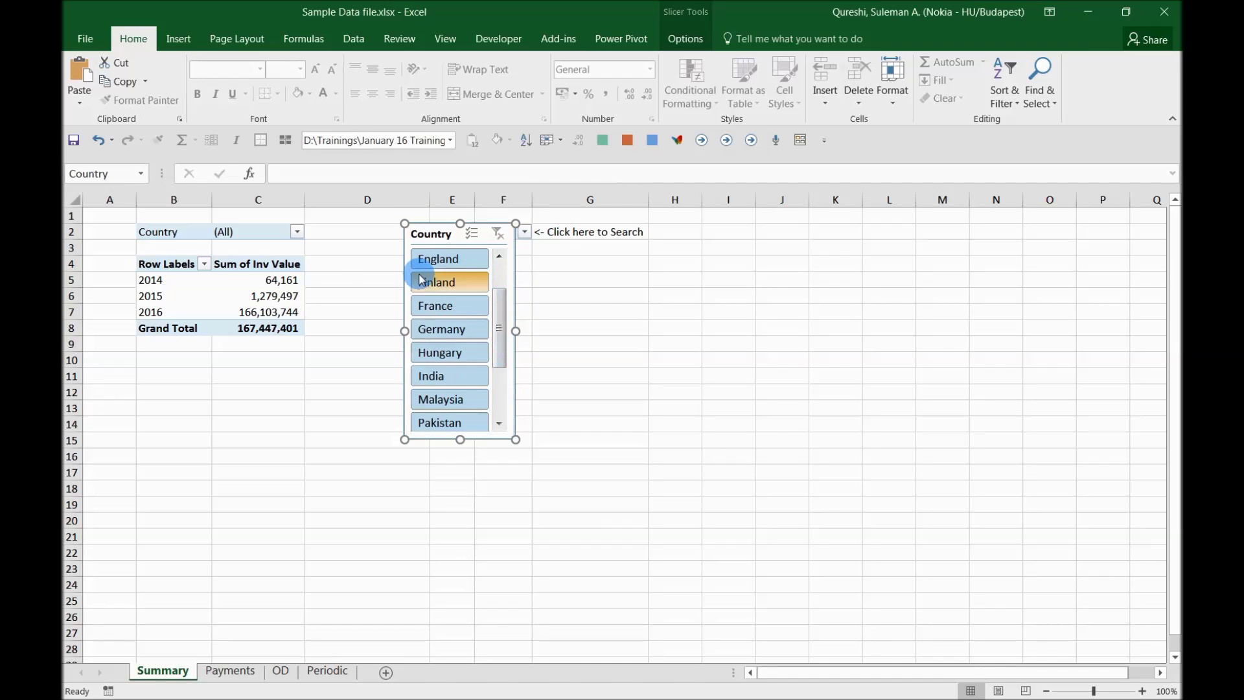
Step: Try Finland and France in the slicer, then filter the pivot to England only
click(425, 282)
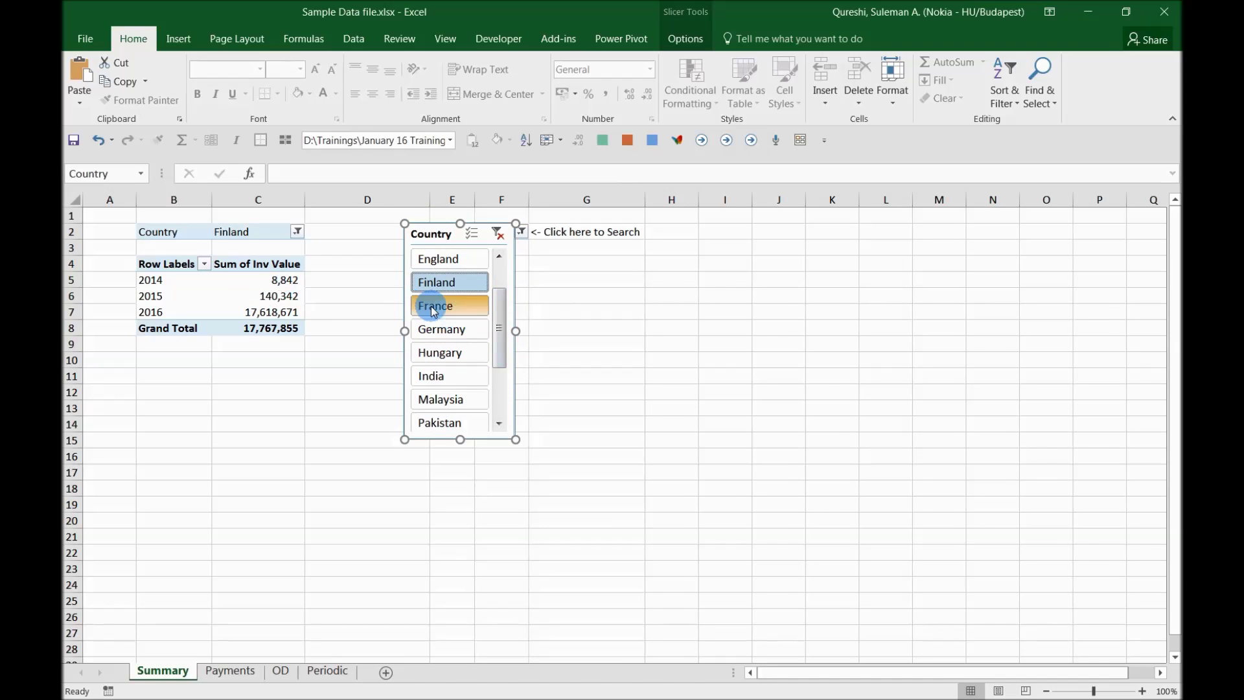
click(441, 305)
click(438, 282)
drag(500, 302, 503, 275)
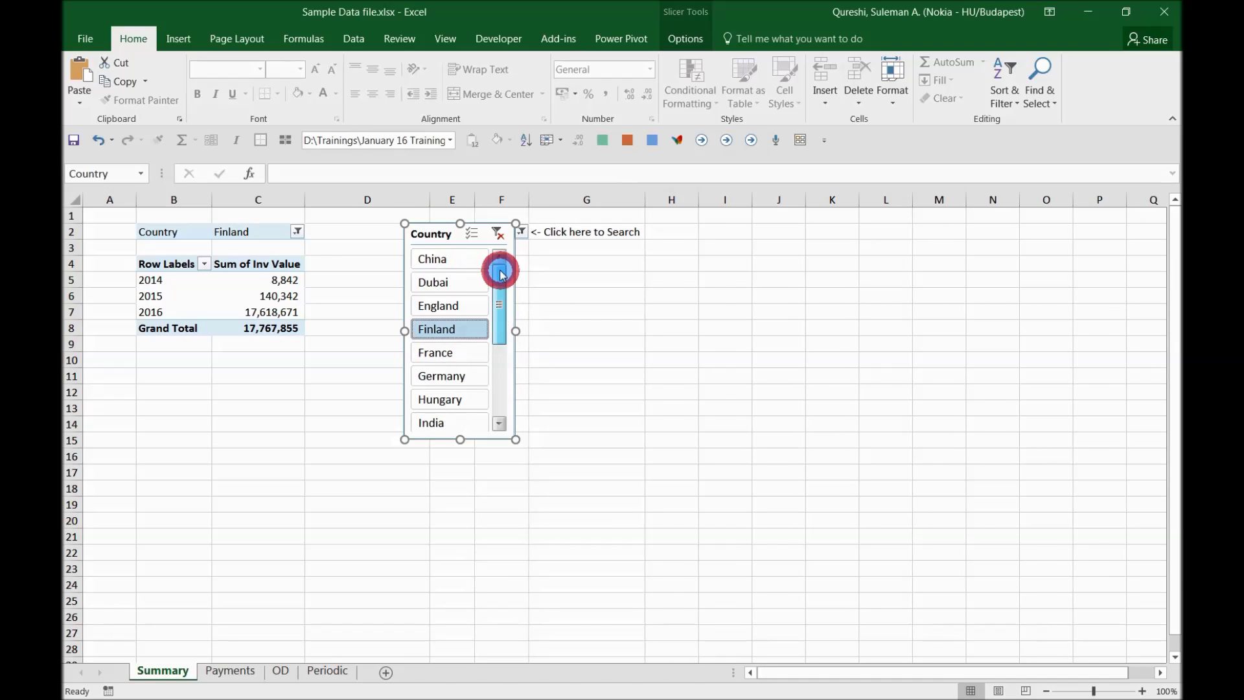
click(431, 305)
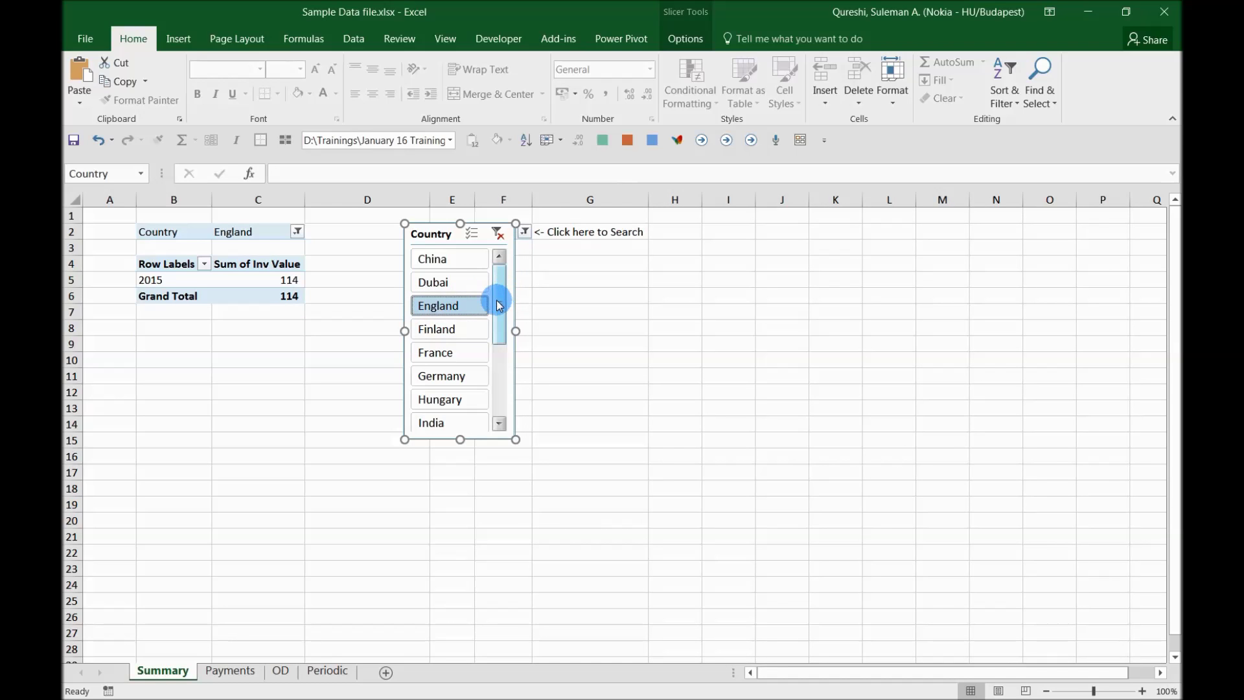
Step: Turn on Select Multiple Items in the country filter and add Germany
click(525, 233)
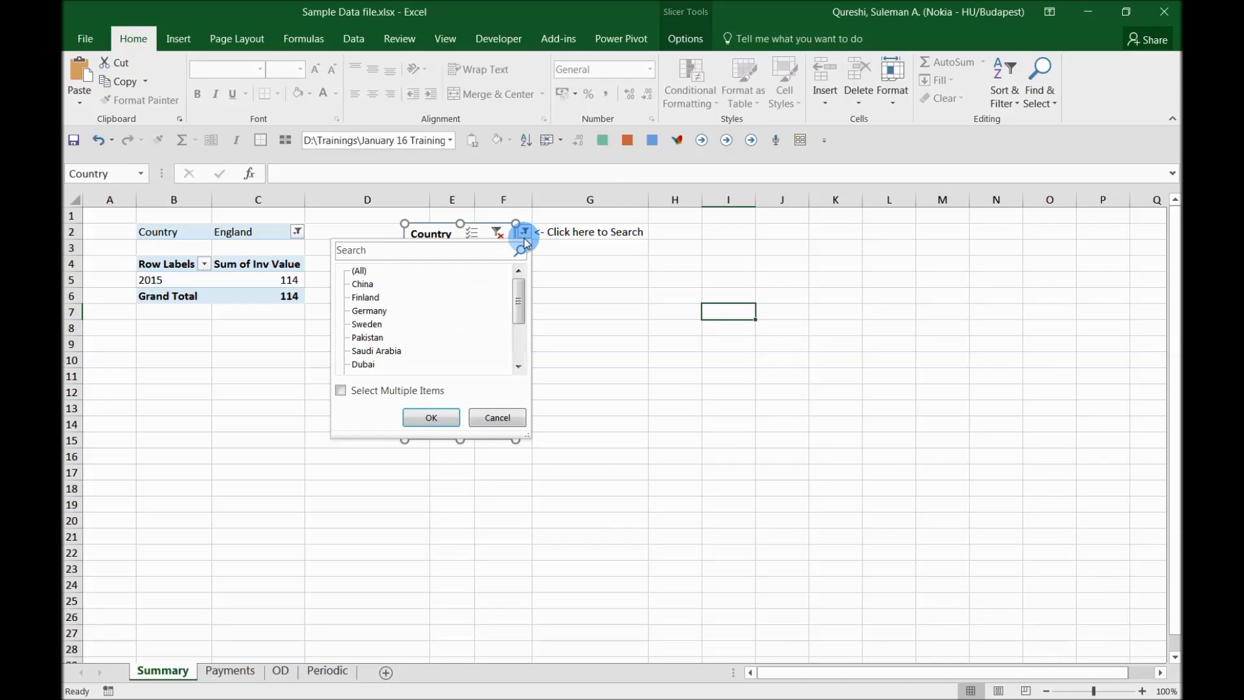
click(341, 390)
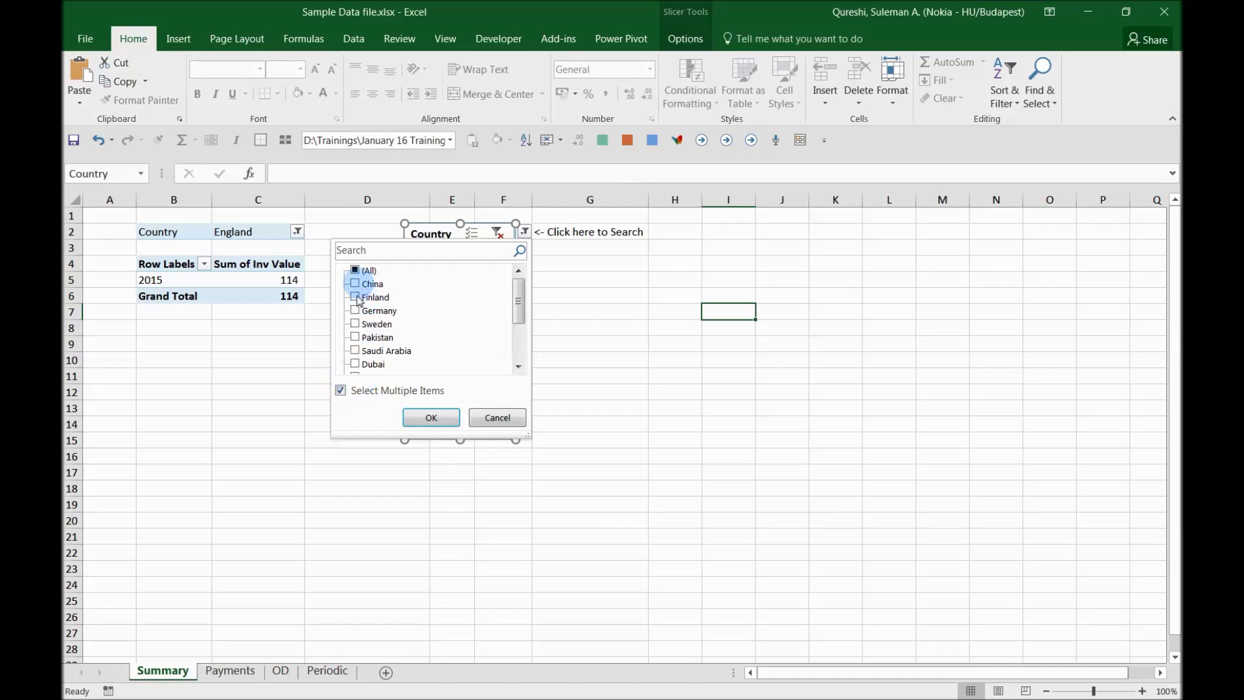
click(355, 311)
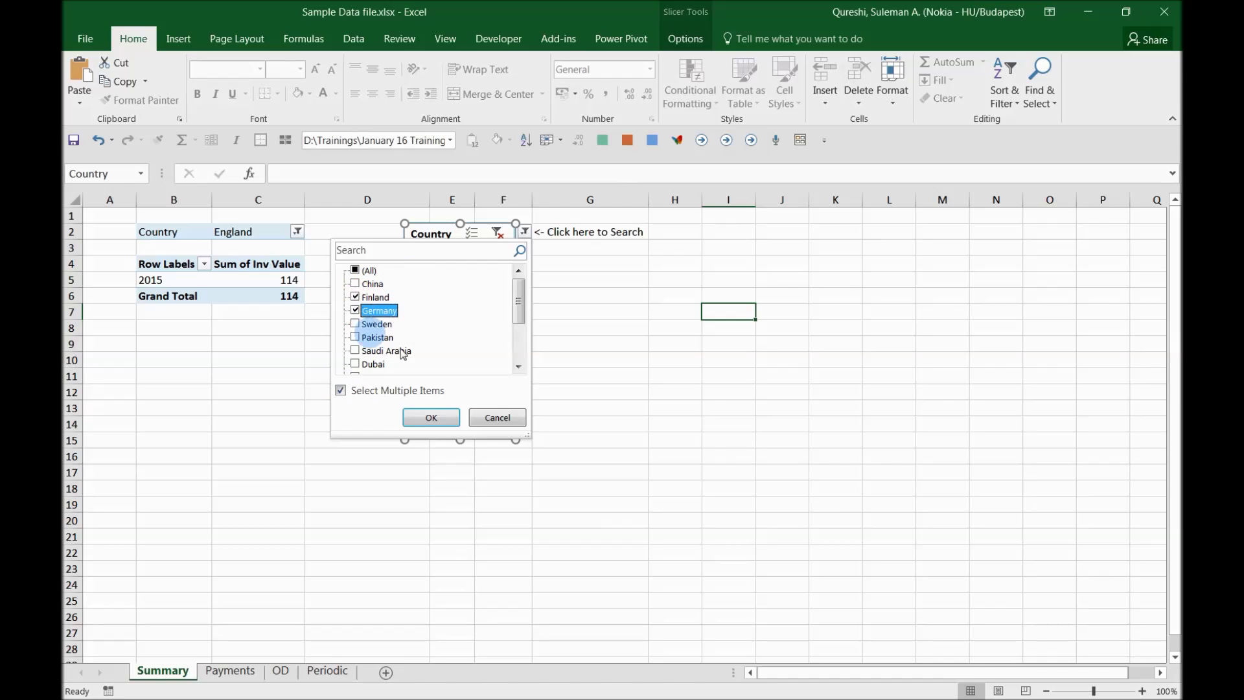
click(431, 417)
scroll(511, 324, down, 1)
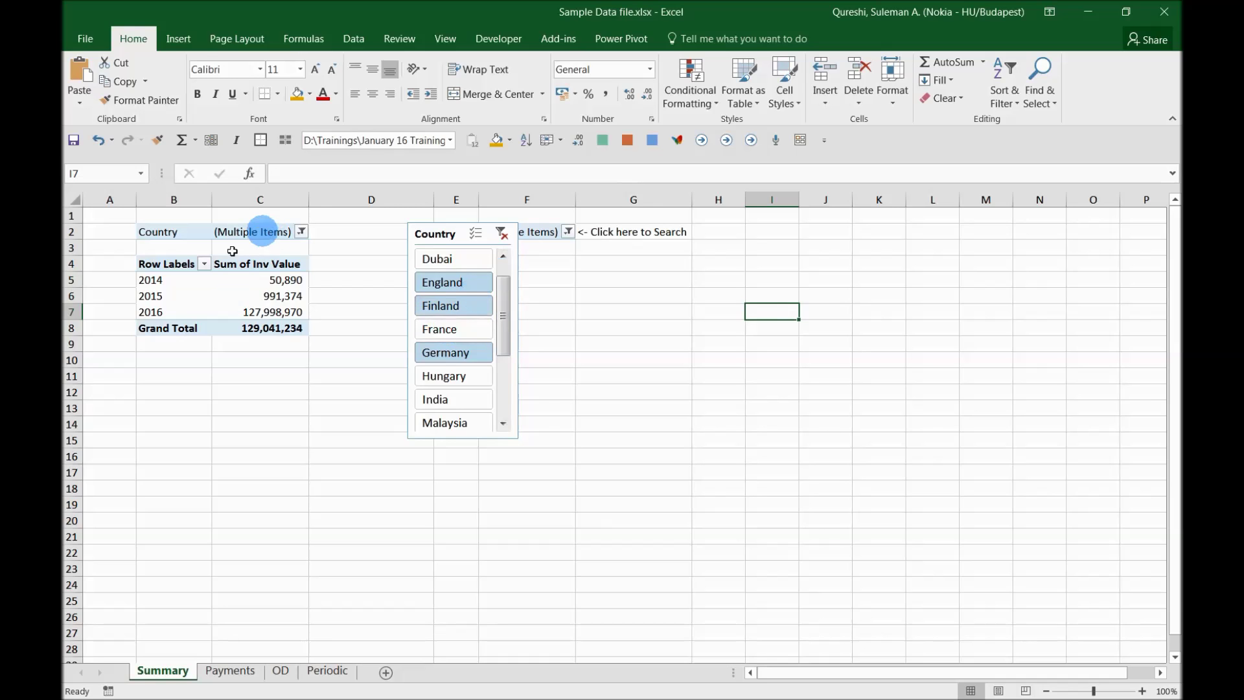
Step: Test Finland, clear the slicer, enable its multi-select, and move it over the filter cell
drag(453, 232, 490, 228)
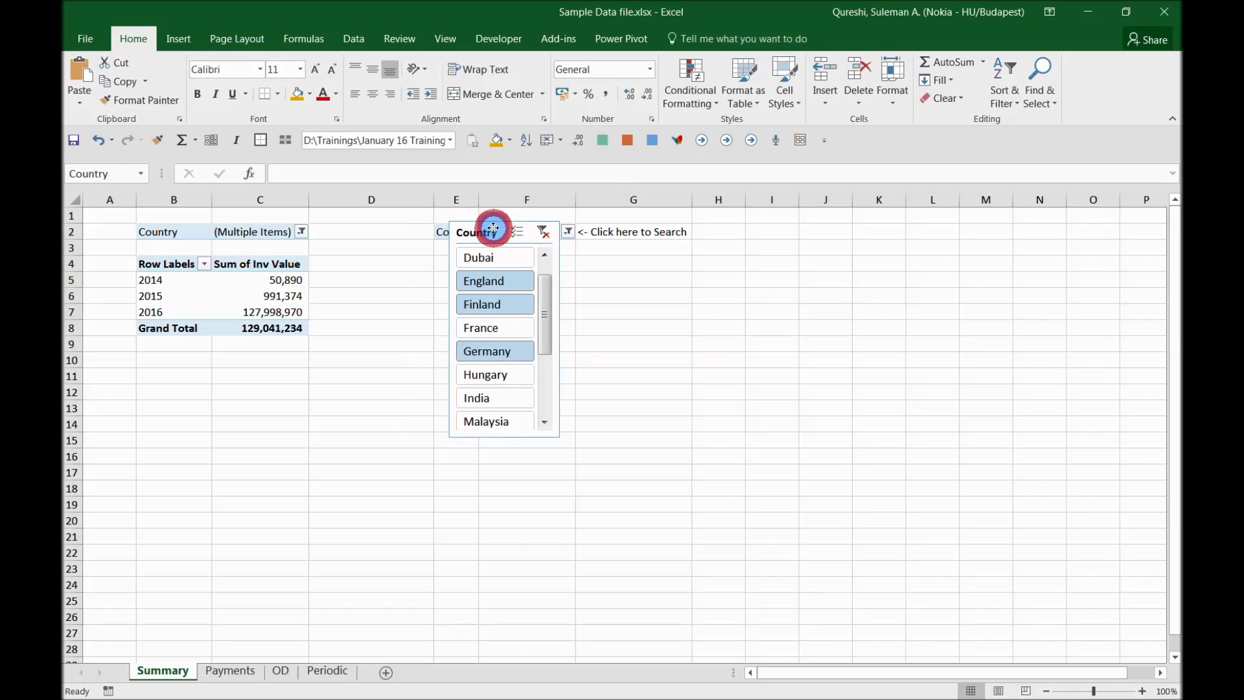
drag(491, 228, 491, 232)
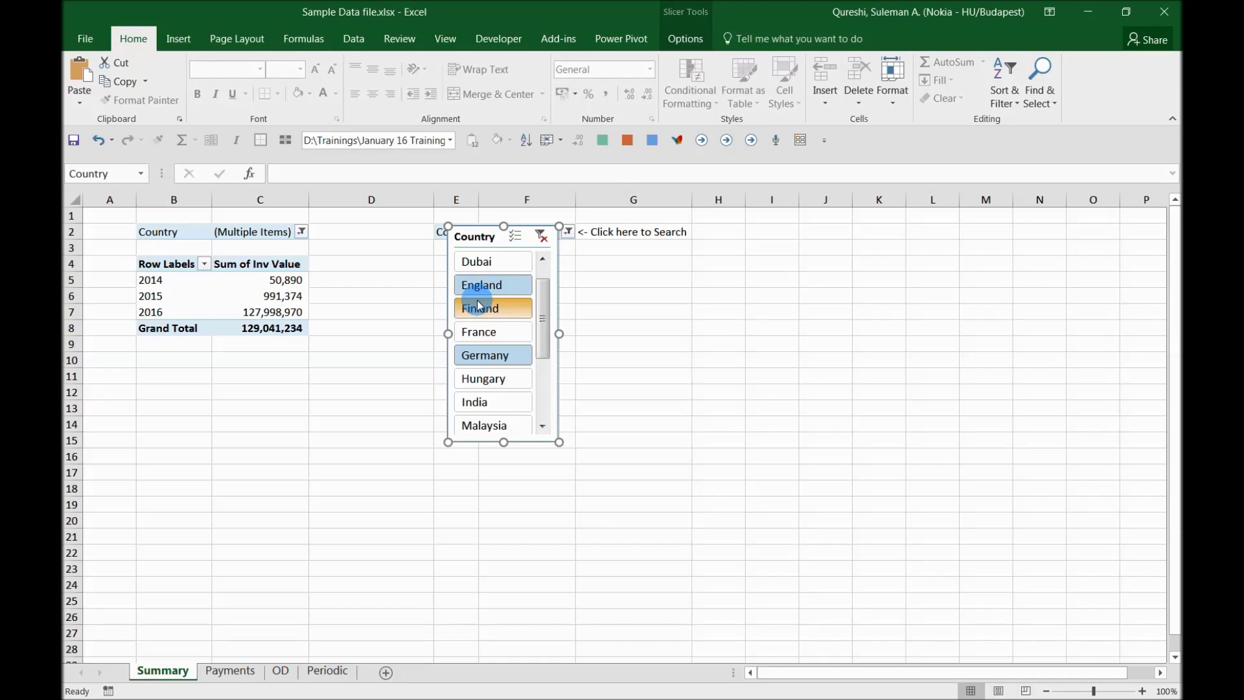
ctrl+click(480, 307)
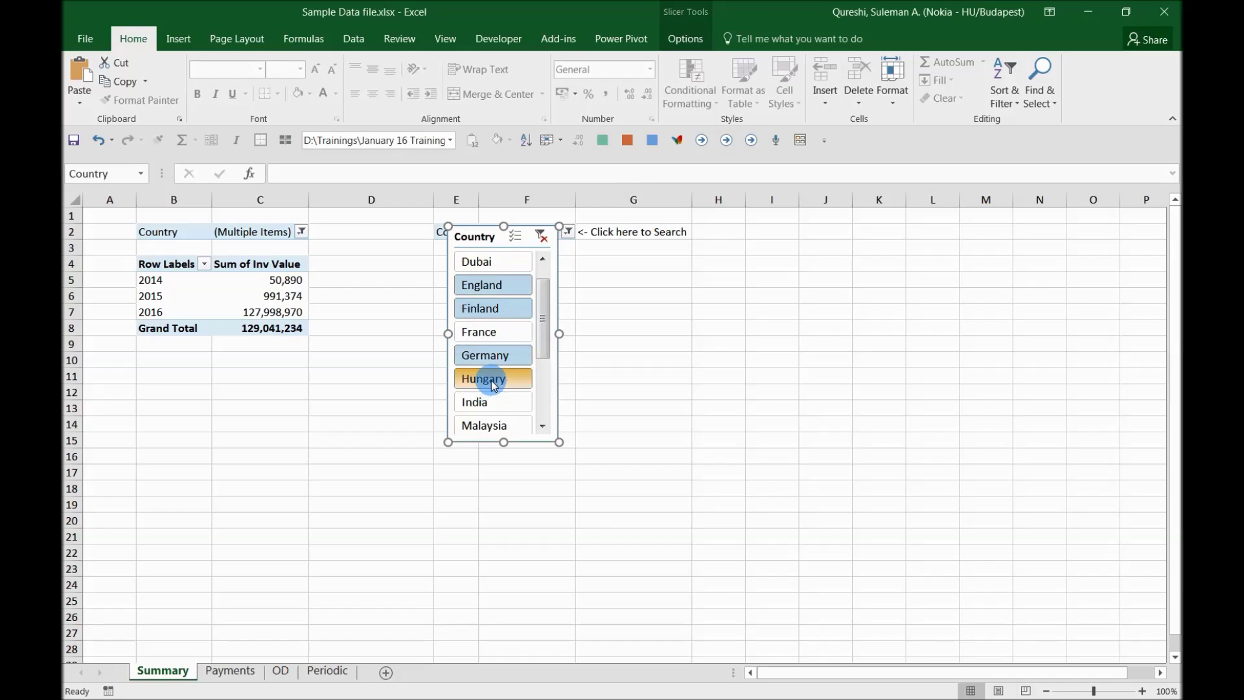
click(540, 237)
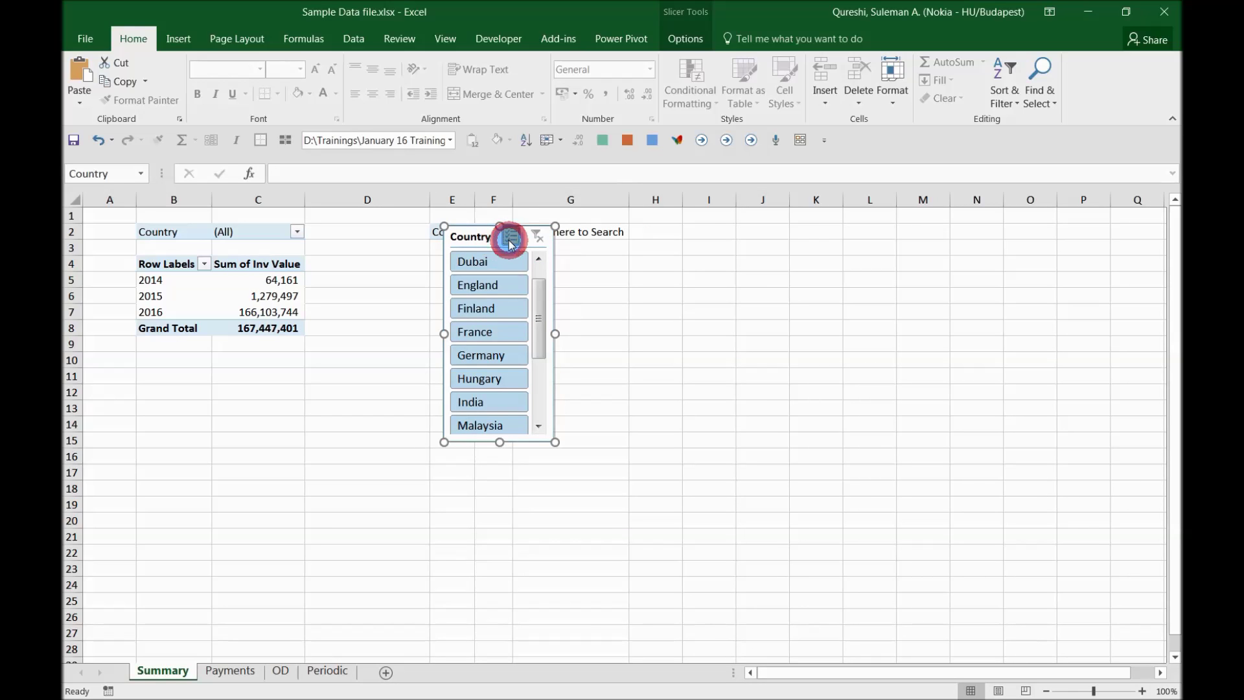
click(510, 239)
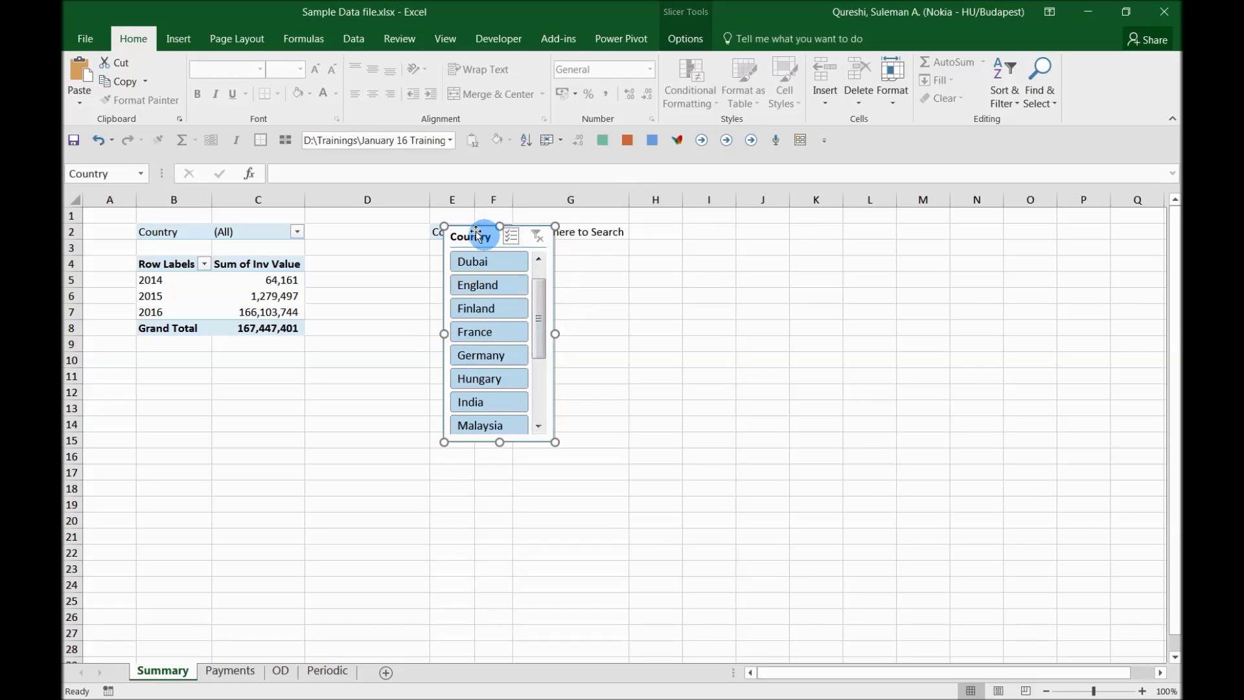
drag(477, 232, 415, 231)
Step: Filter the pivot's country list to China and Finland only
click(504, 232)
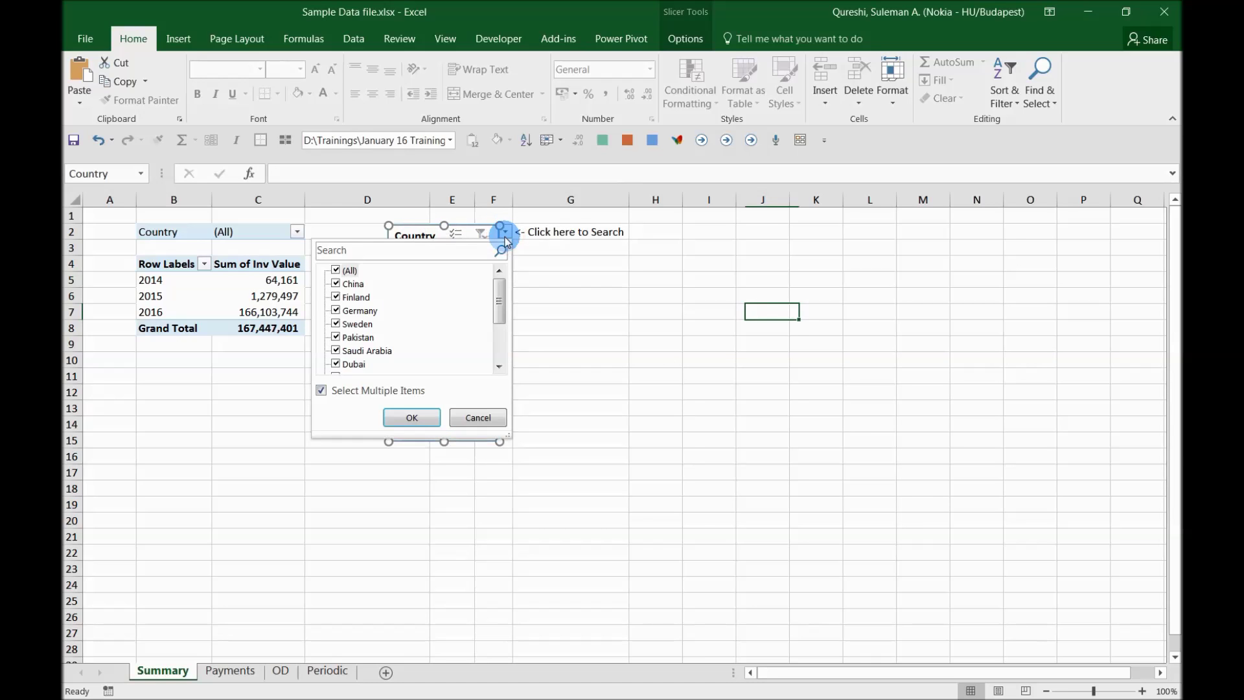
drag(349, 273, 355, 312)
click(336, 270)
click(335, 283)
click(335, 296)
click(401, 417)
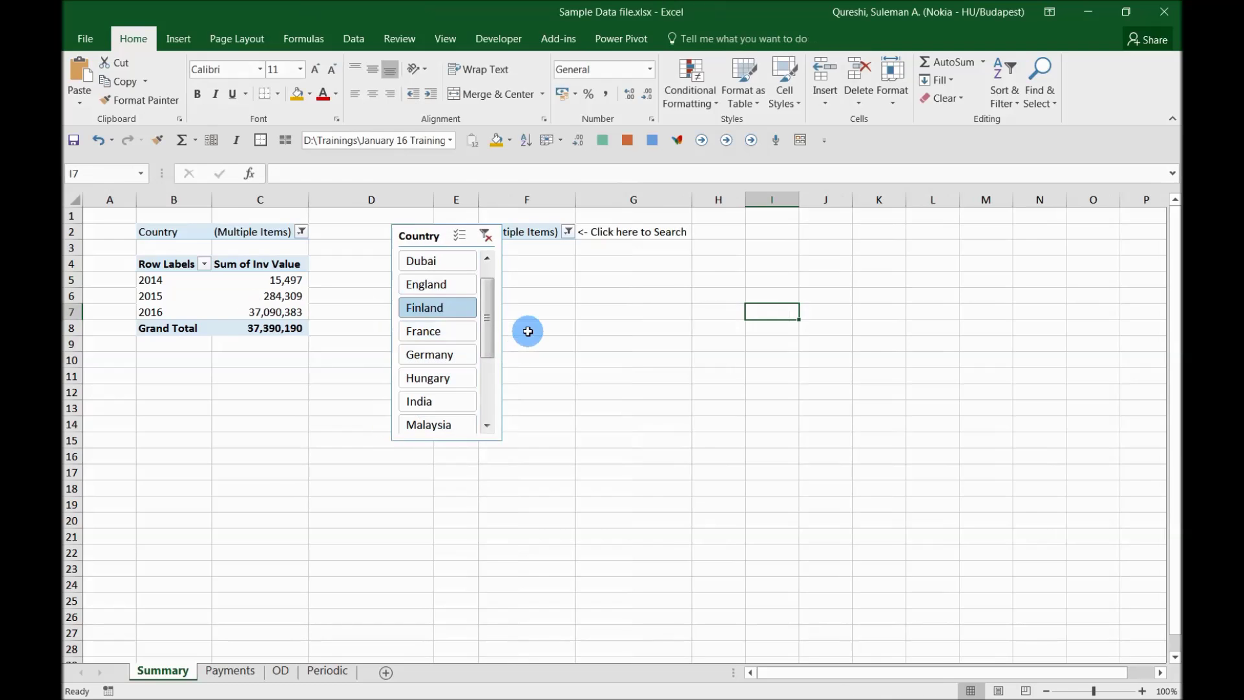
Step: Close the workbook without saving and open Sample Data file .xlsx
drag(491, 324, 1151, 5)
click(1165, 11)
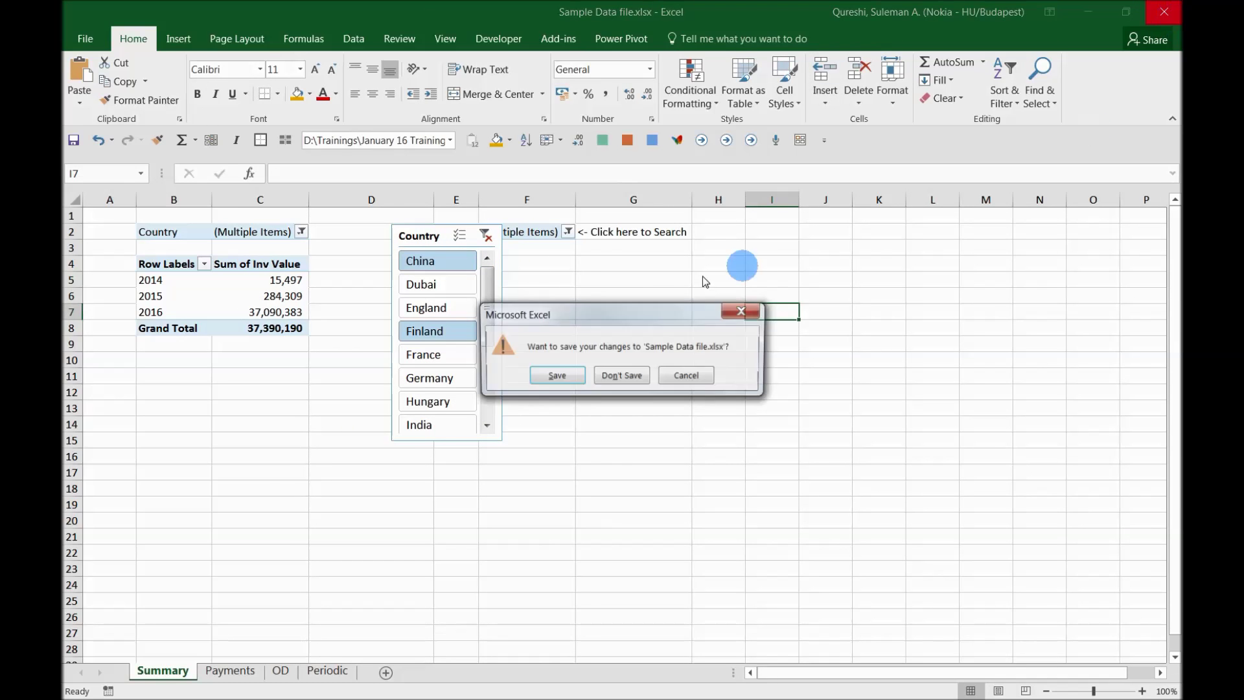
click(644, 375)
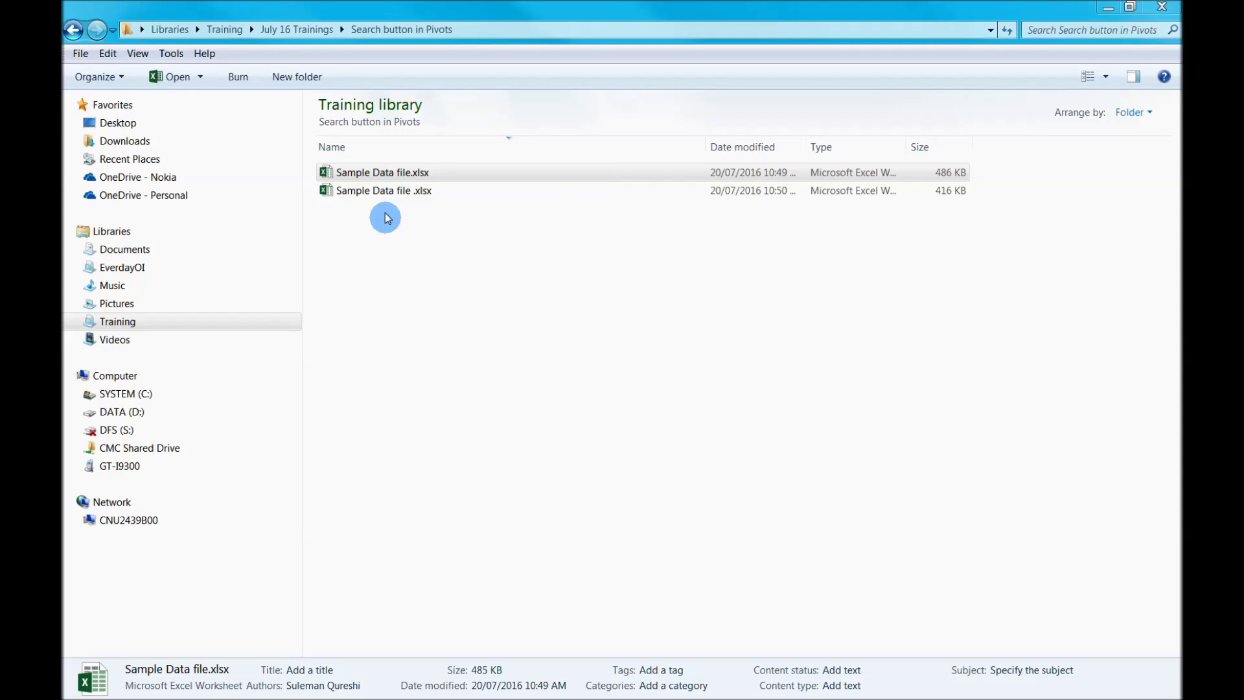
click(388, 195)
double_click(391, 194)
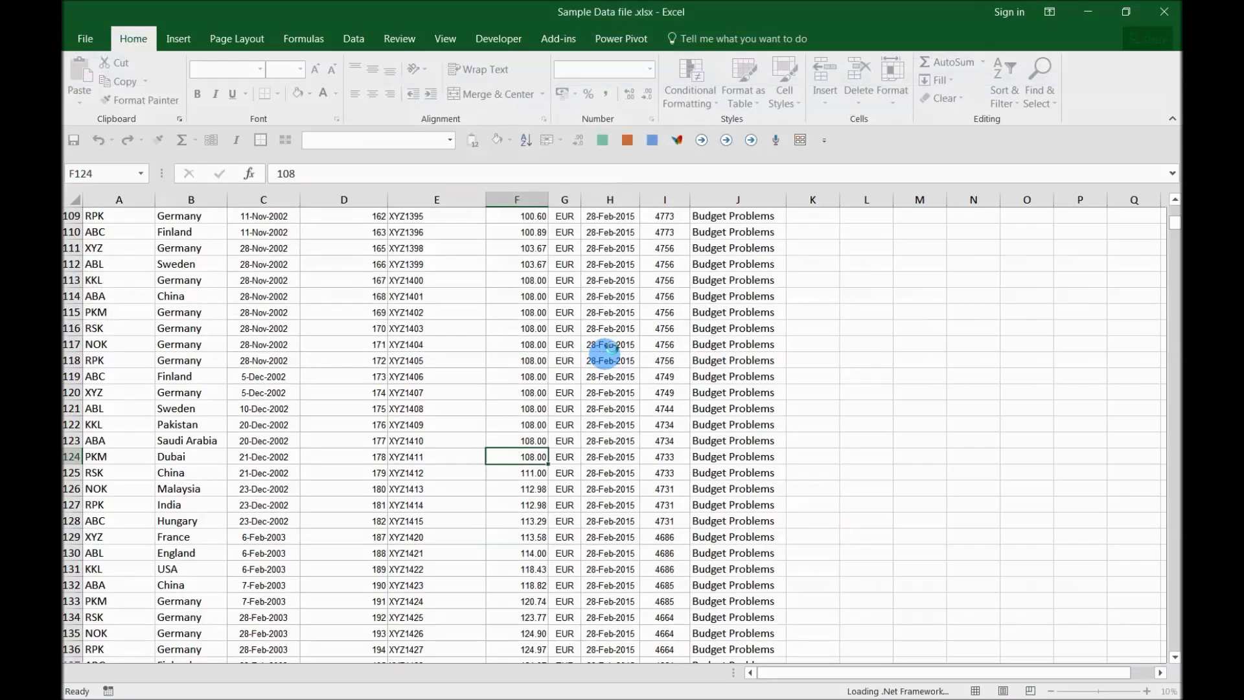
Step: Select the whole Payments table from A1 with Ctrl+Shift+End and insert a PivotTable on a new sheet
click(277, 305)
scroll(278, 304, up, 6)
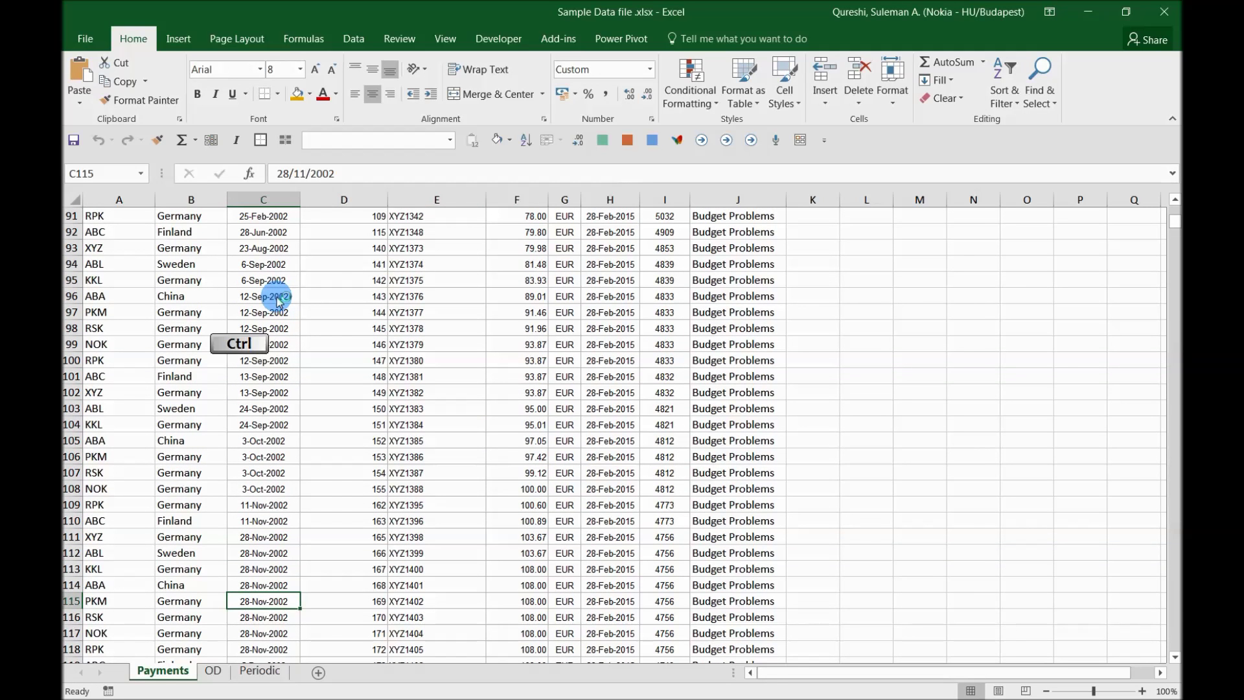
key(ctrl+Home)
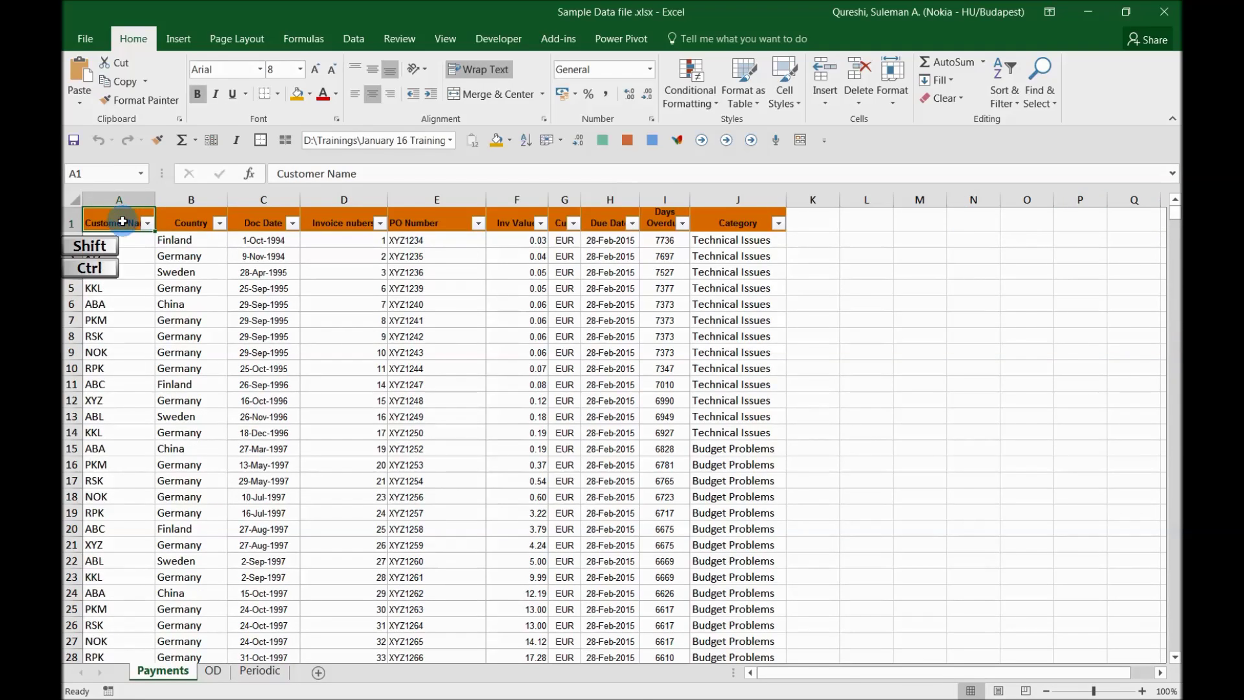
key(ctrl+shift+End)
click(186, 40)
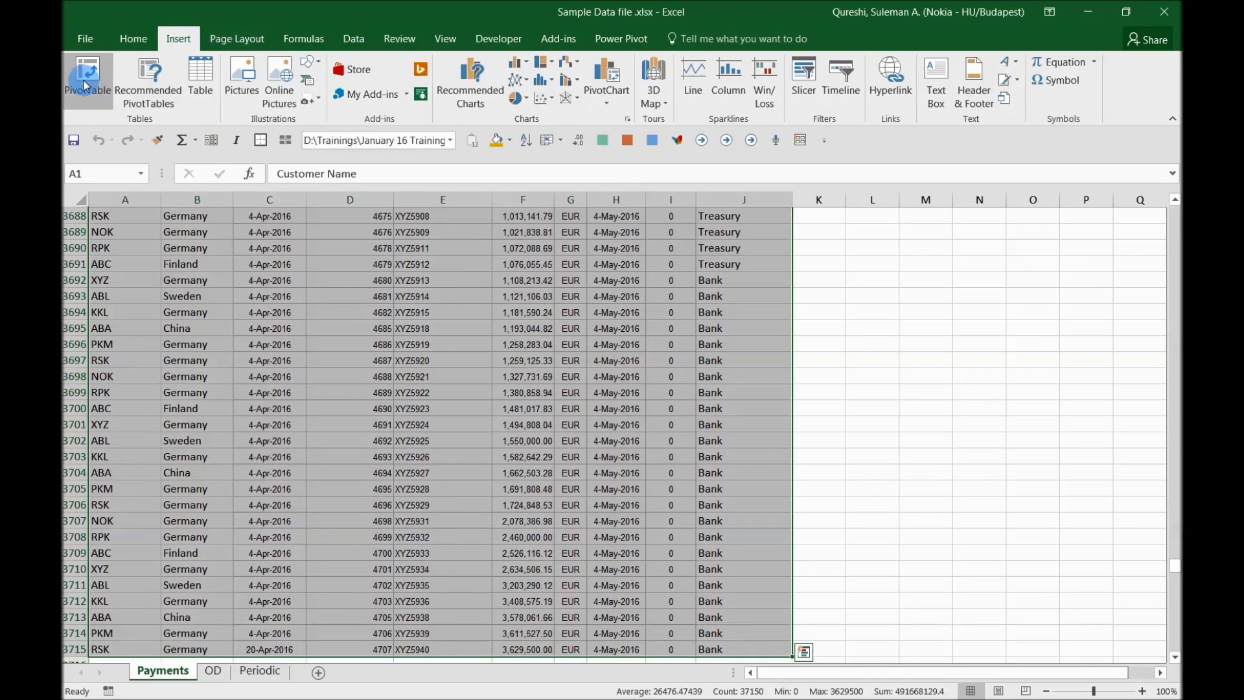
click(88, 77)
click(1047, 510)
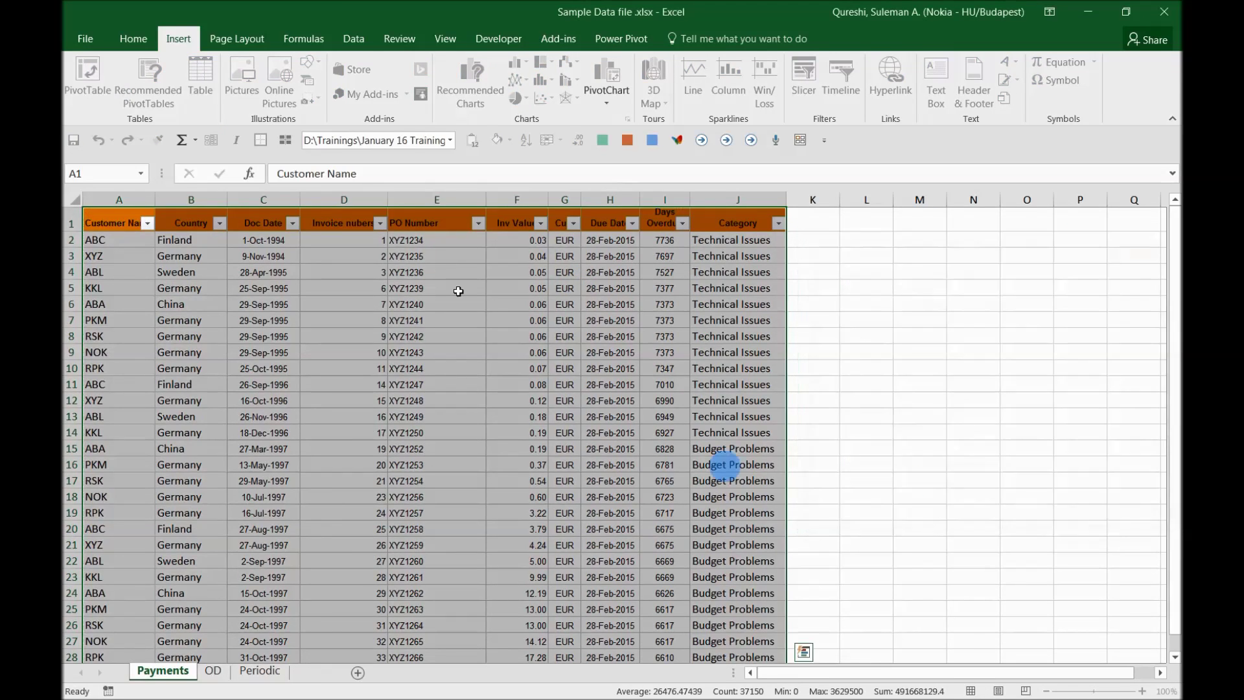
click(125, 198)
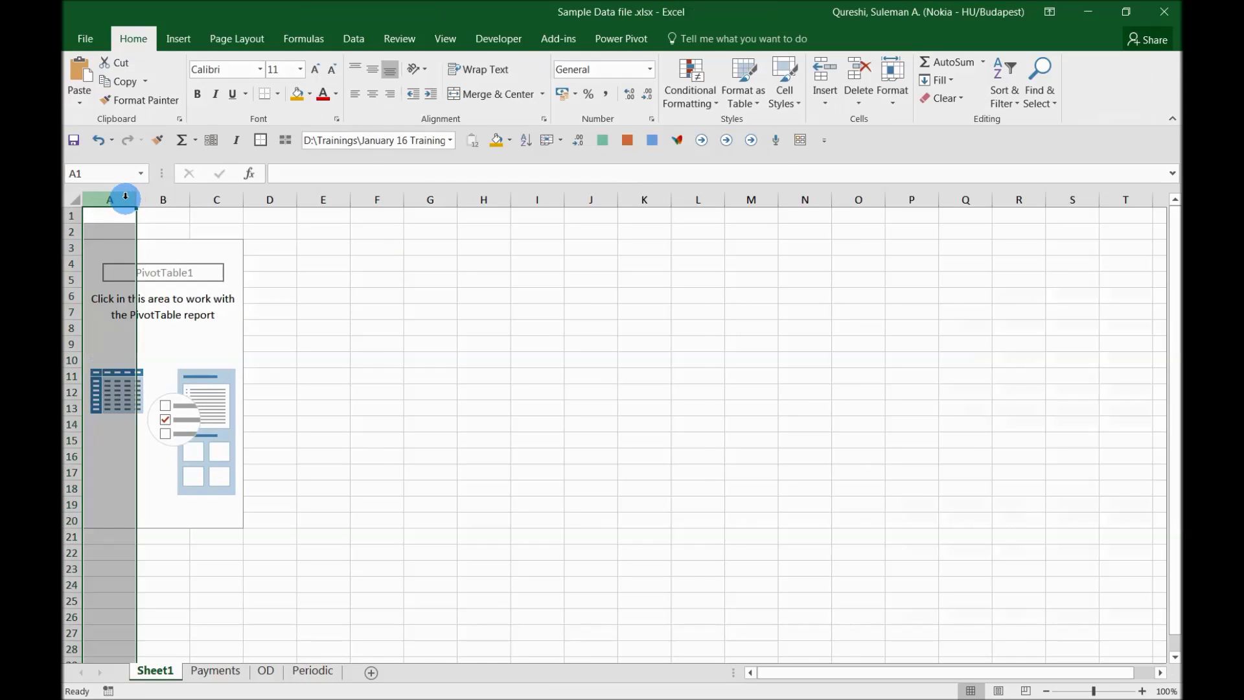
Step: Insert a blank column A, then add Country as rows and Sum of Inv Value to the pivot
key(ctrl+plus)
click(377, 371)
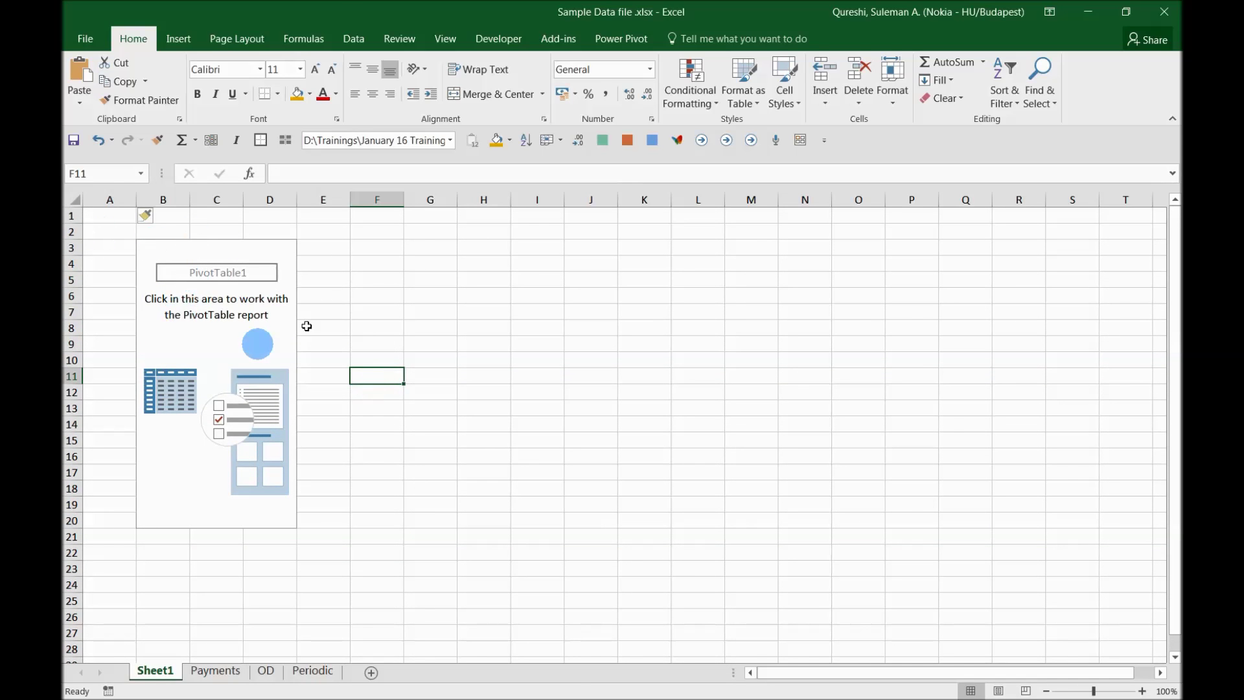
click(214, 321)
drag(904, 292, 945, 317)
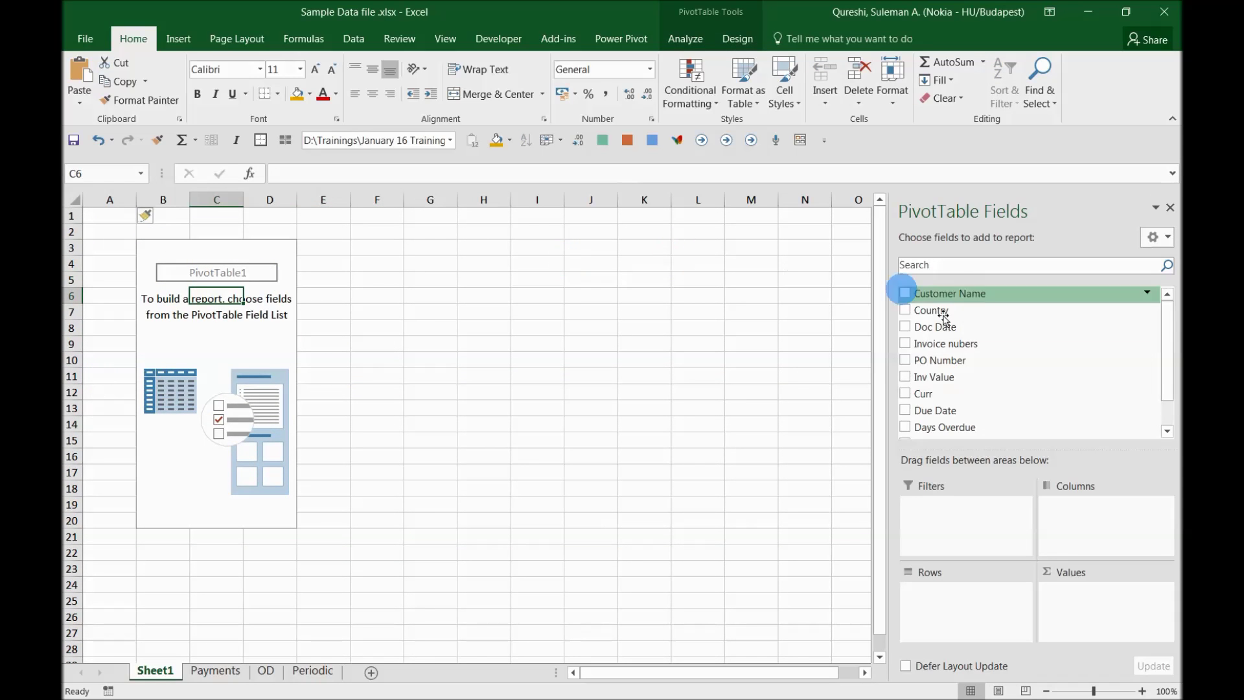
click(906, 311)
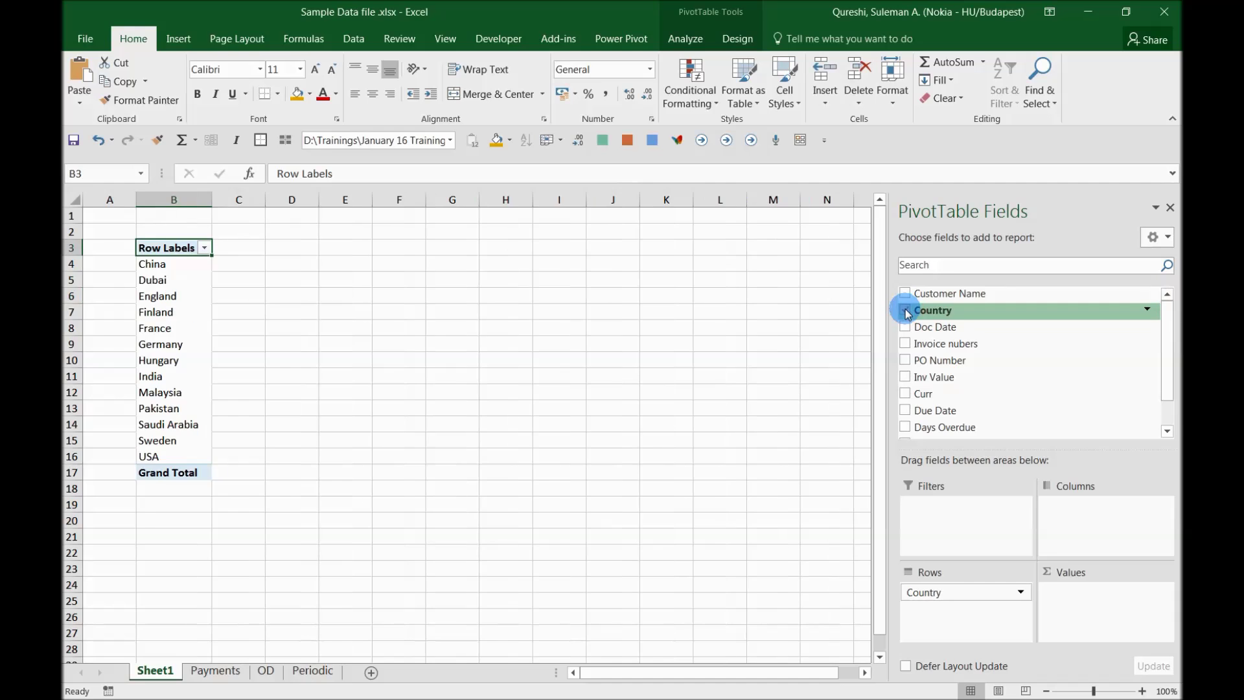
click(905, 377)
click(246, 296)
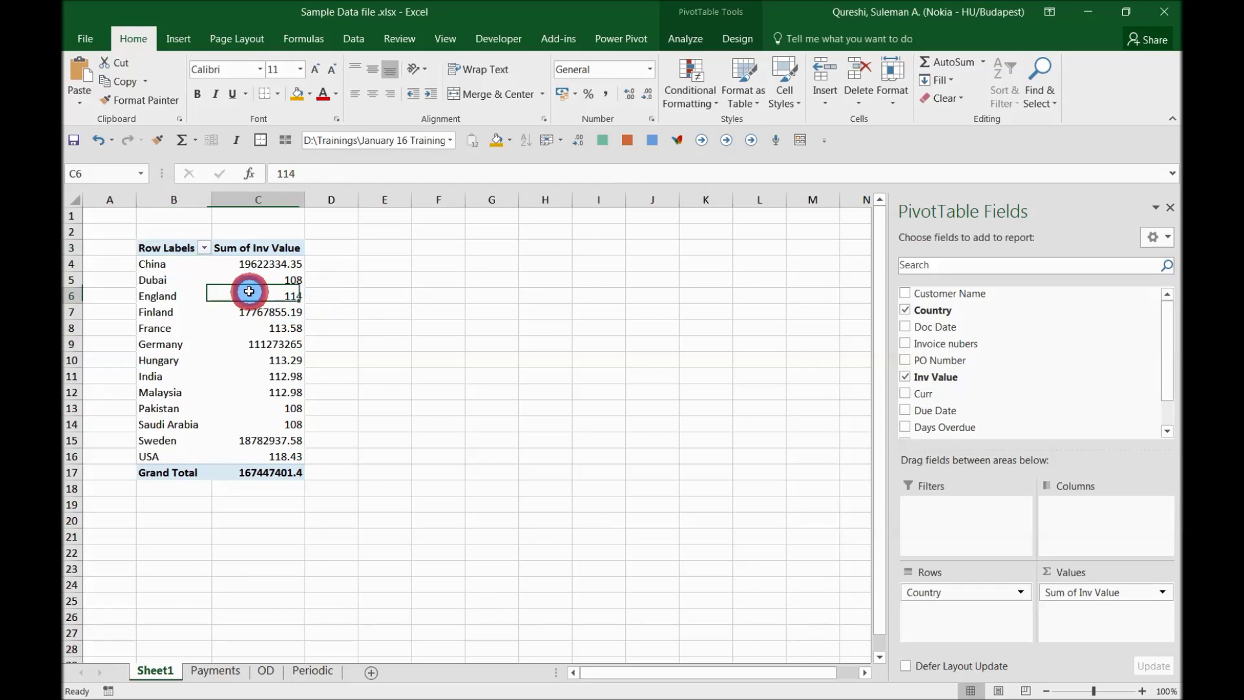
mouse_move(993, 590)
mouse_down()
mouse_move(1000, 535)
mouse_move(998, 609)
mouse_up()
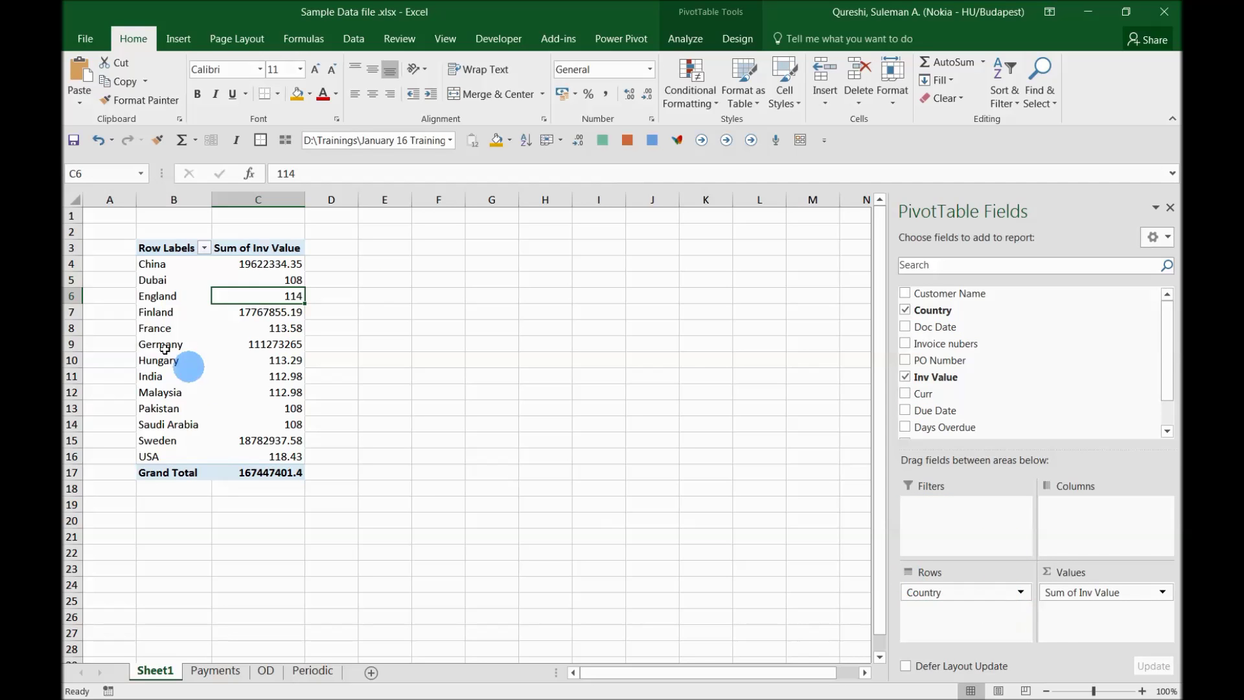
click(177, 345)
click(290, 475)
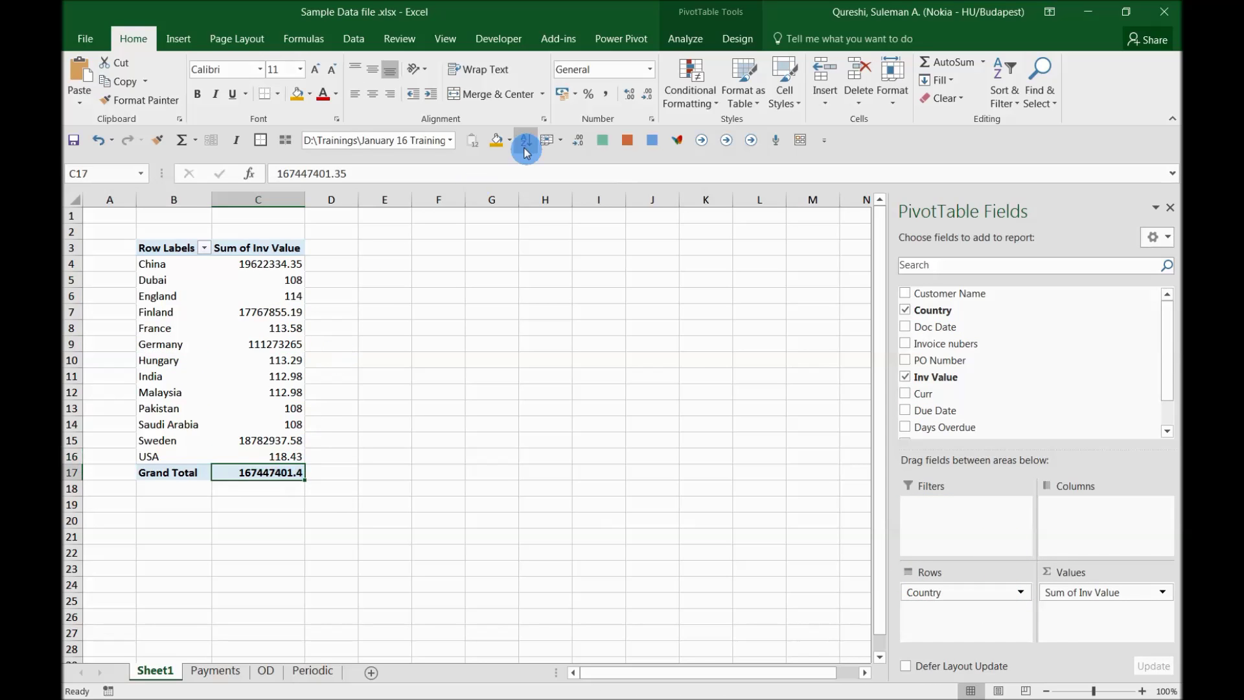
Step: Insert a Country slicer for the selected pivot and drag it up beside the table
drag(178, 246, 297, 474)
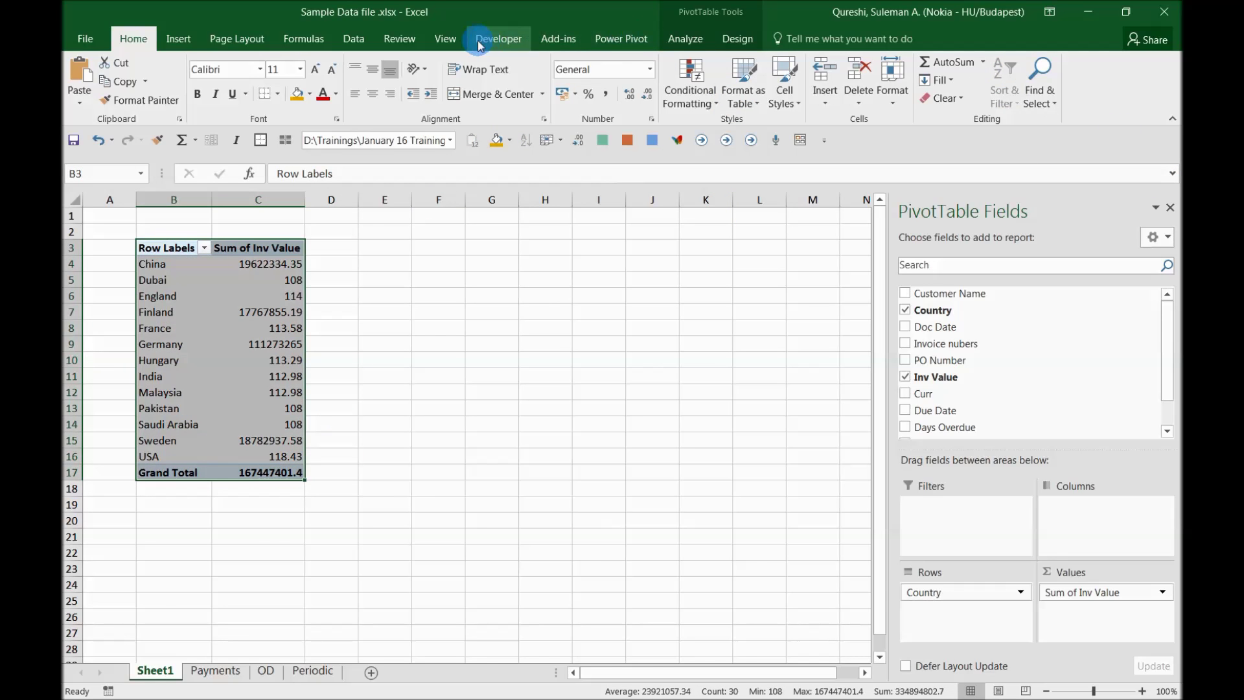
click(171, 45)
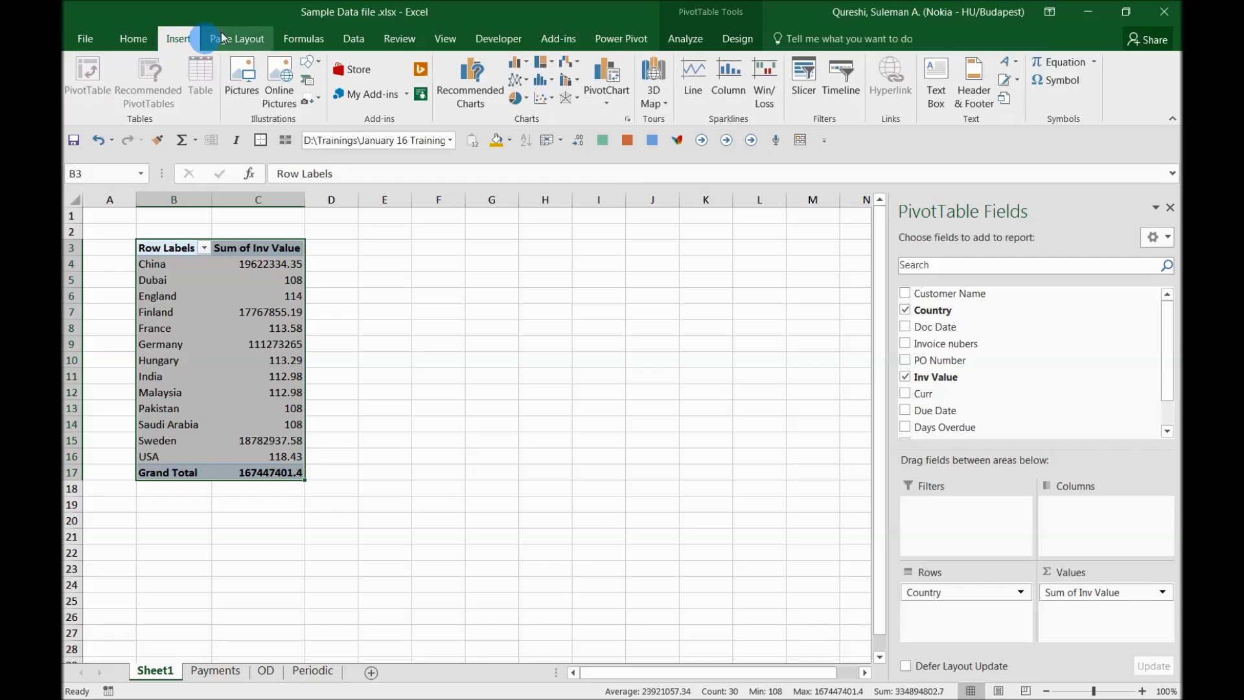
click(807, 90)
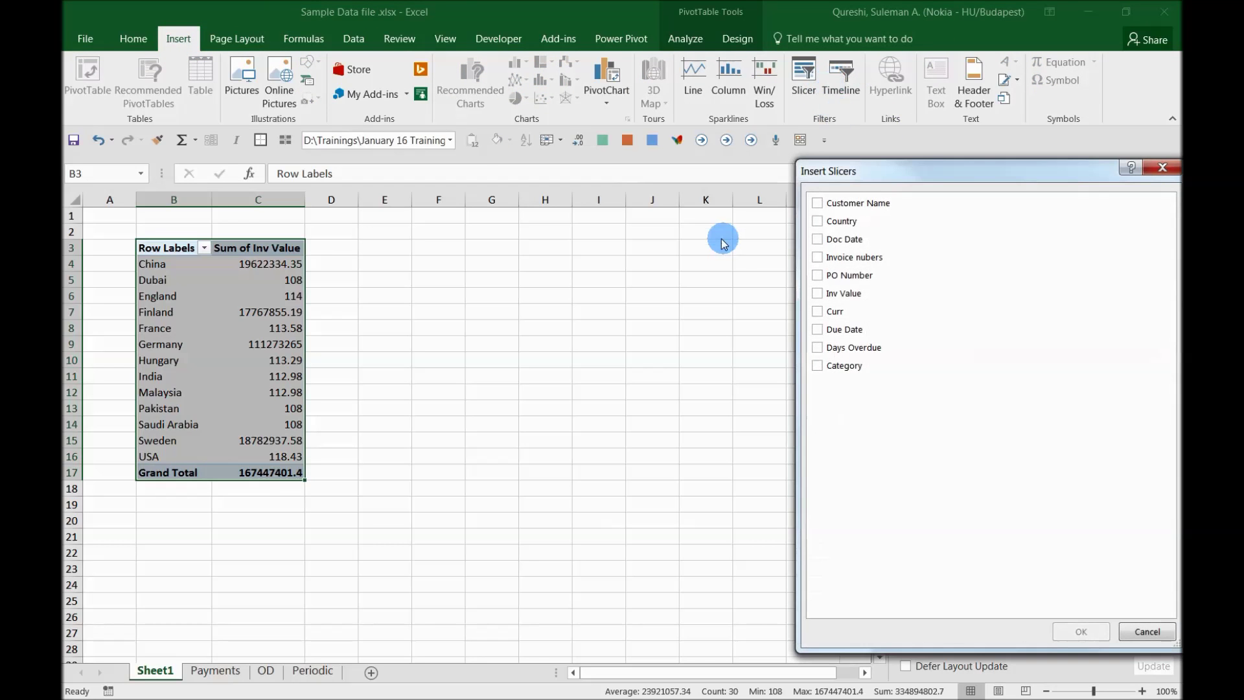
click(817, 221)
click(1081, 631)
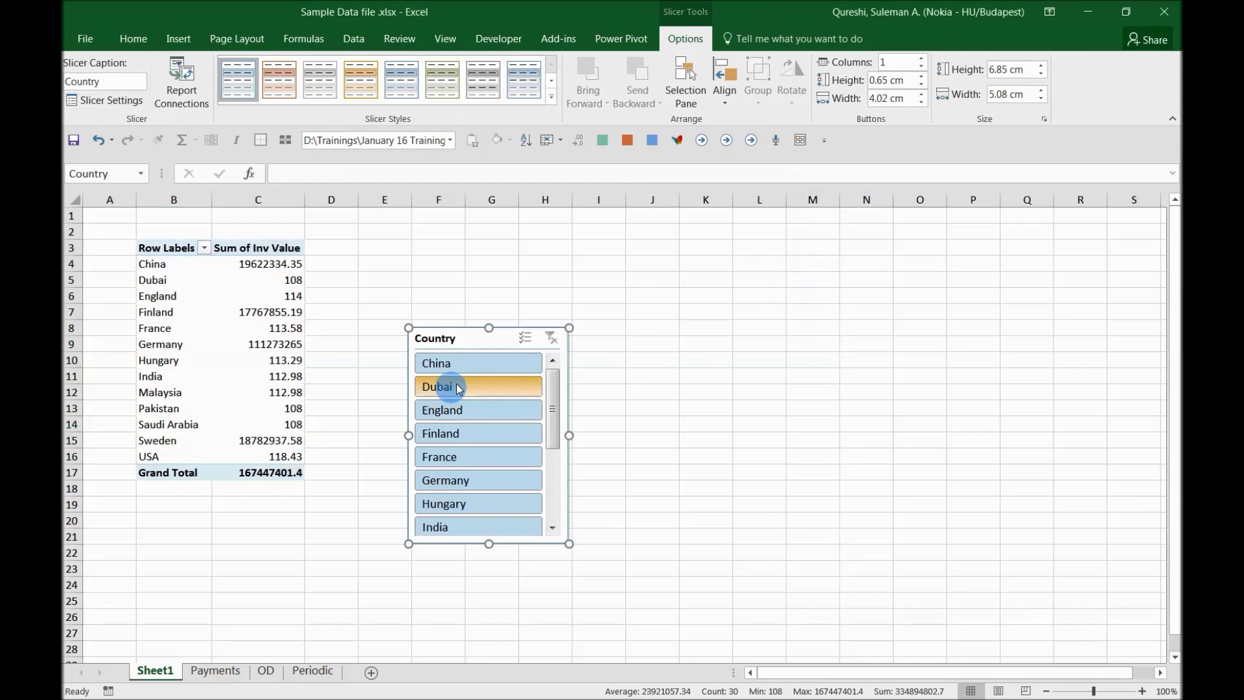
drag(466, 318, 411, 259)
Step: Test the slicer by filtering to Dubai, England, France, Hungary, Finland and Germany in turn
click(435, 295)
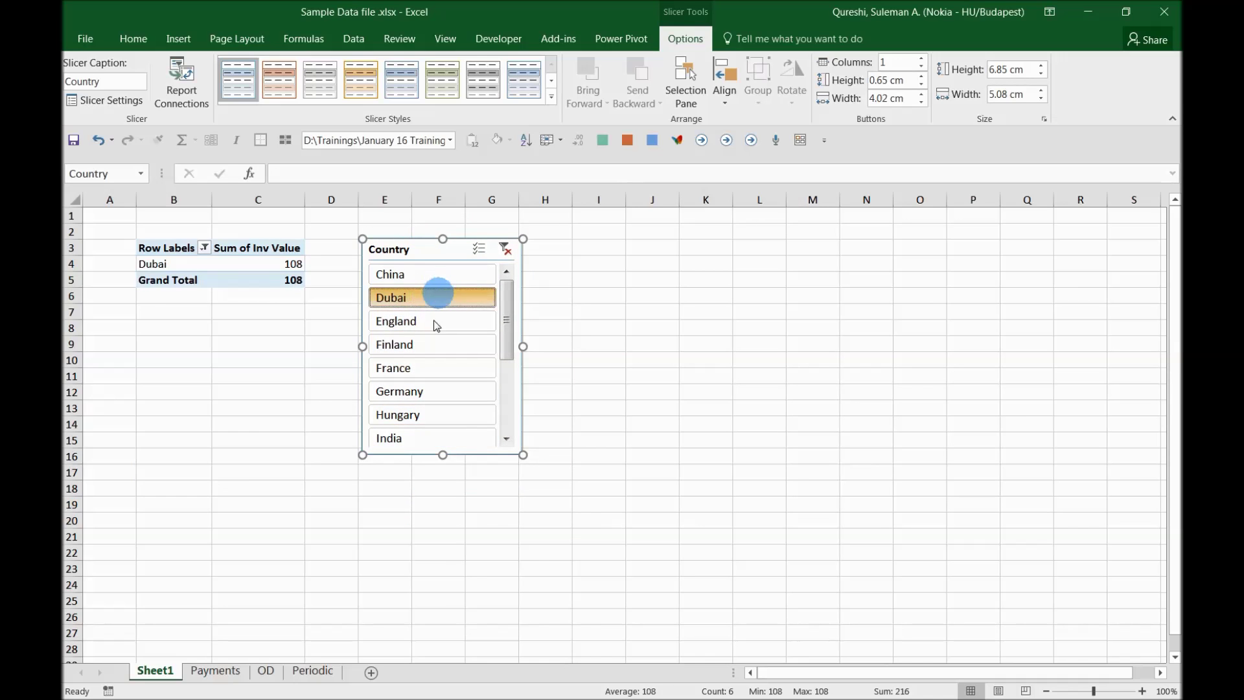
click(436, 322)
click(434, 368)
click(435, 415)
click(427, 344)
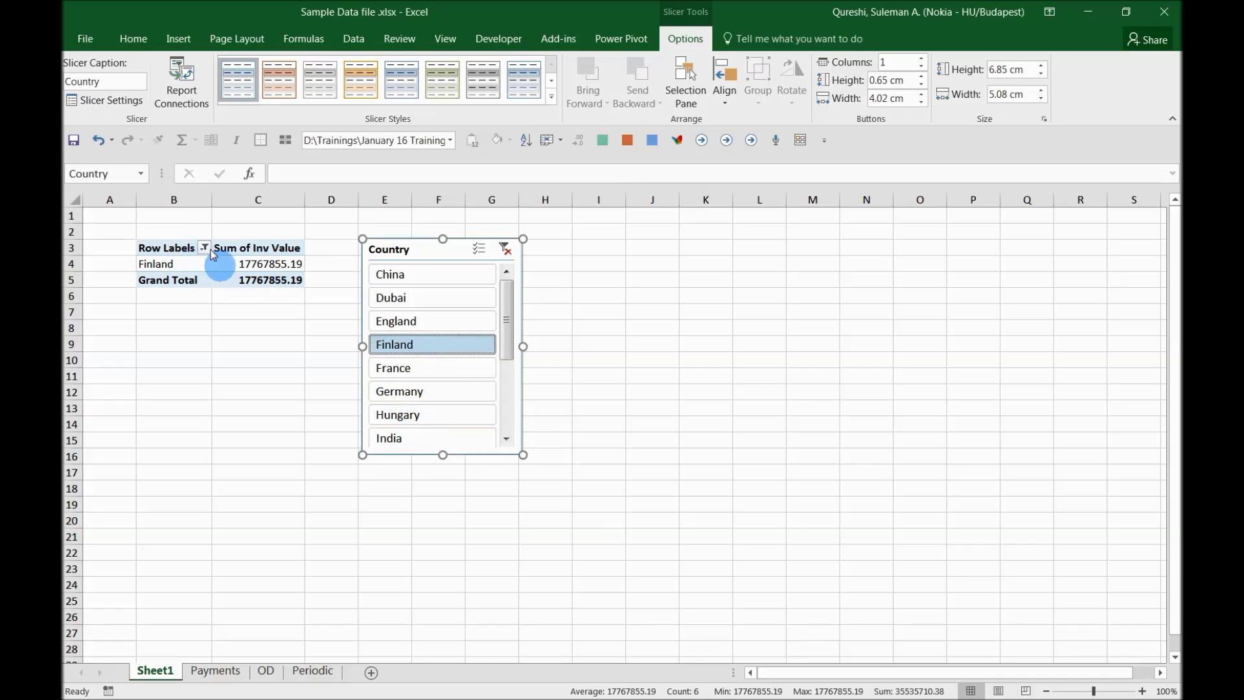
click(385, 368)
click(392, 391)
click(415, 321)
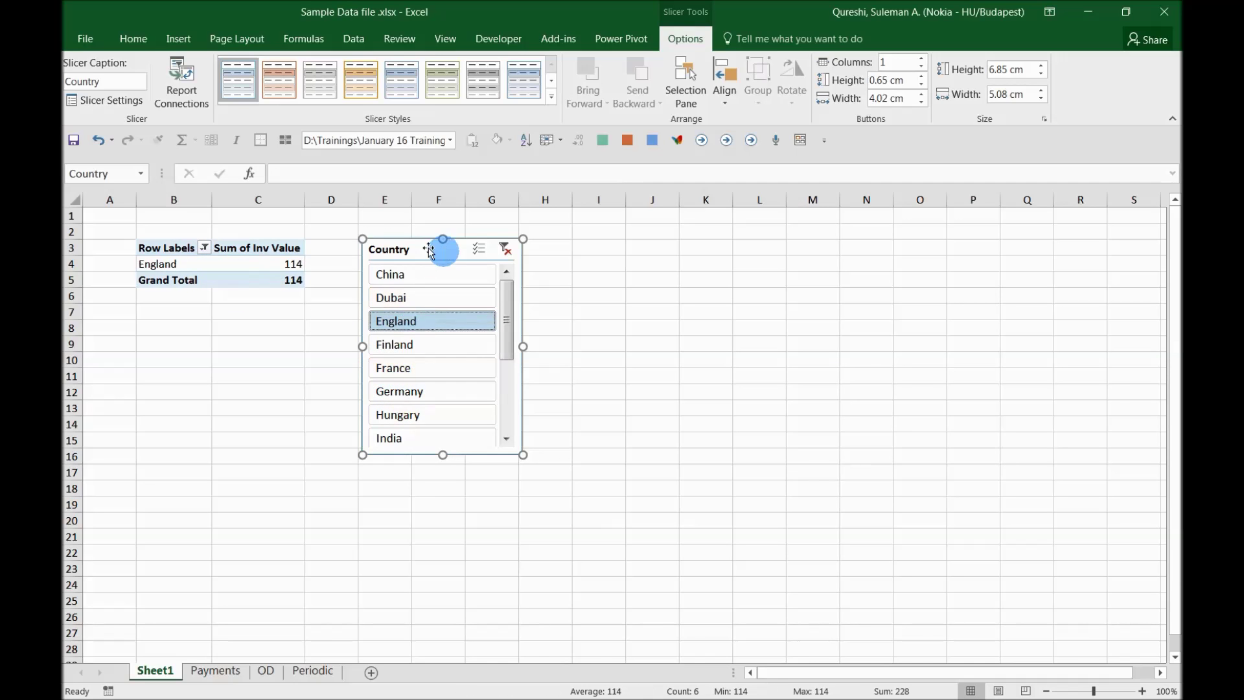
Step: Move the slicer over columns H–K and clear its filter to show all countries
drag(379, 241, 569, 236)
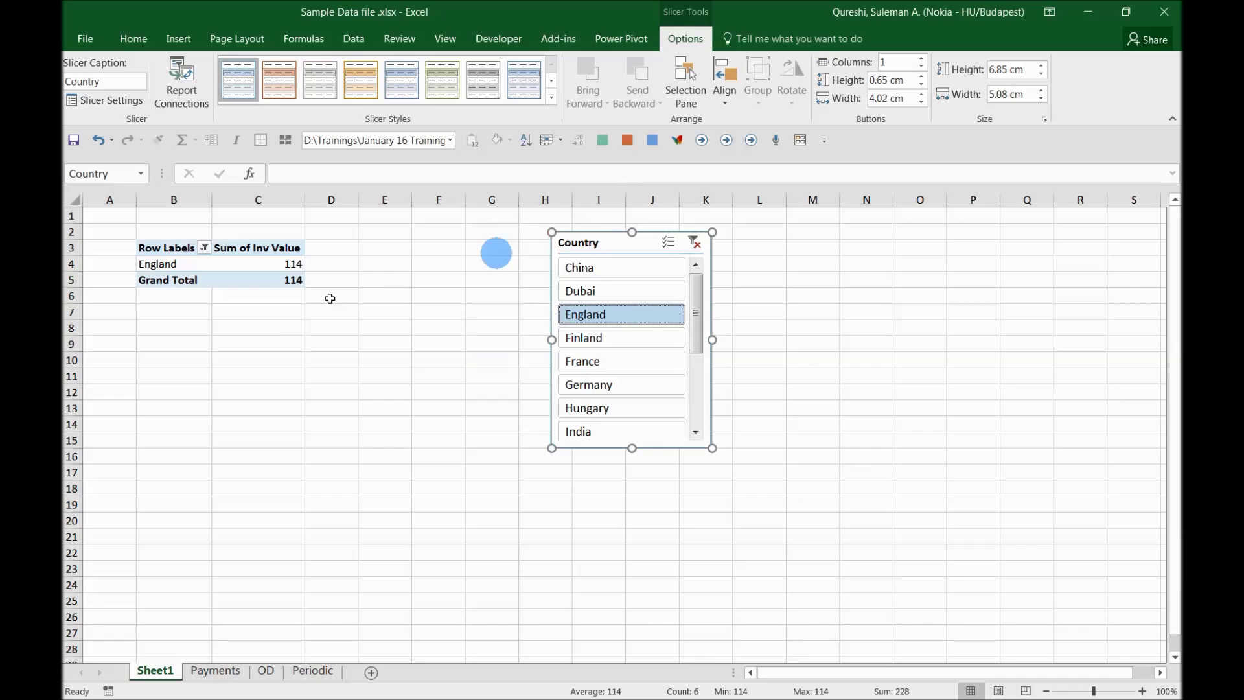
click(693, 242)
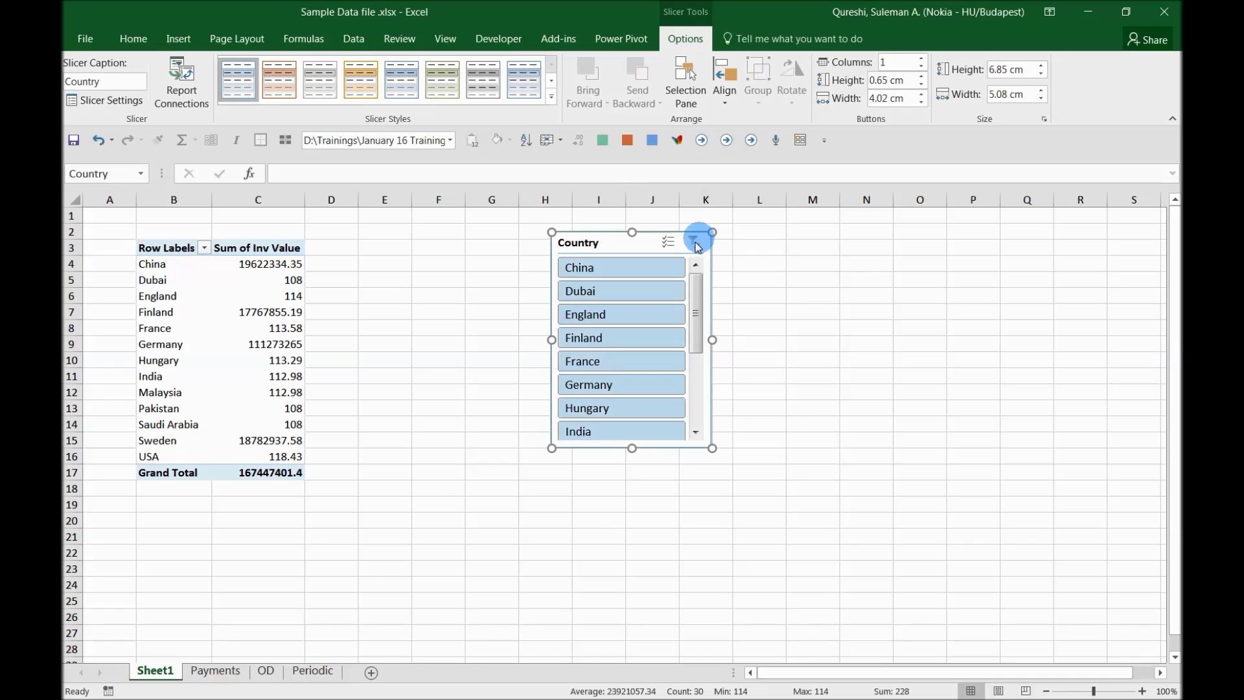
click(167, 251)
Step: Copy the pivot table range B3:C17 and paste it at E3
drag(271, 472, 168, 252)
key(ctrl+c)
click(383, 250)
key(ctrl+v)
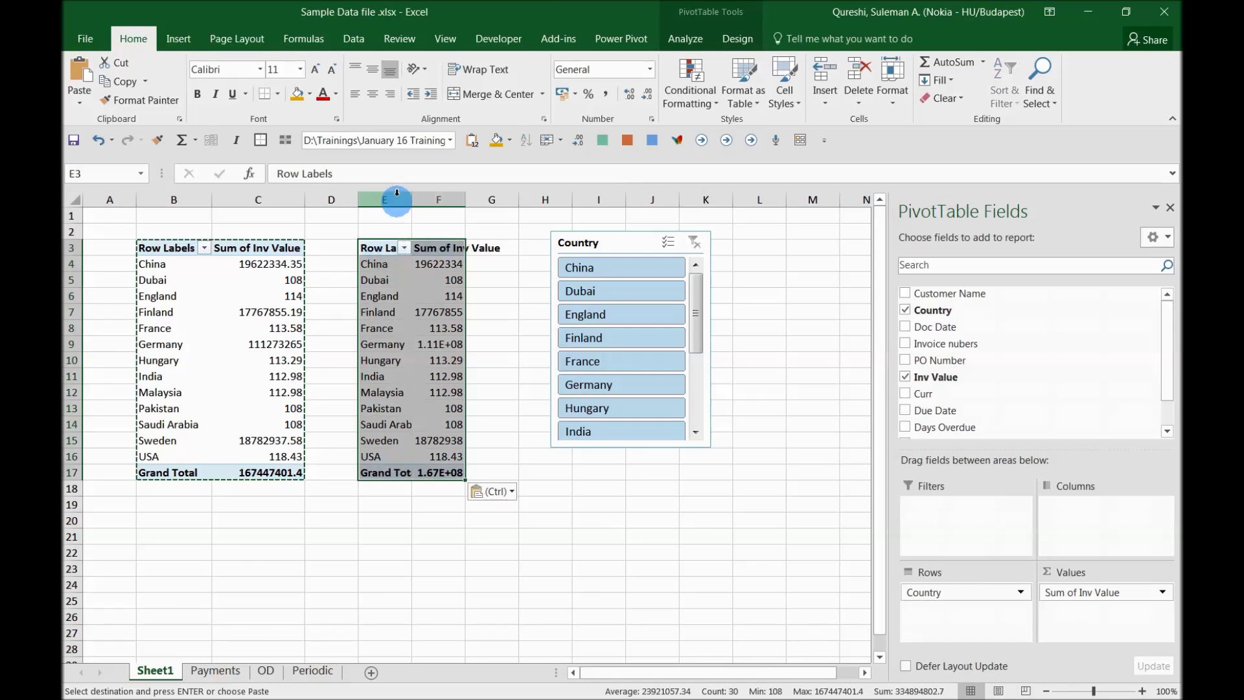
Step: AutoFit columns E and F so the full values show, and exit copy mode
mouse_move(398, 195)
mouse_down()
mouse_move(454, 198)
mouse_move(410, 201)
mouse_up()
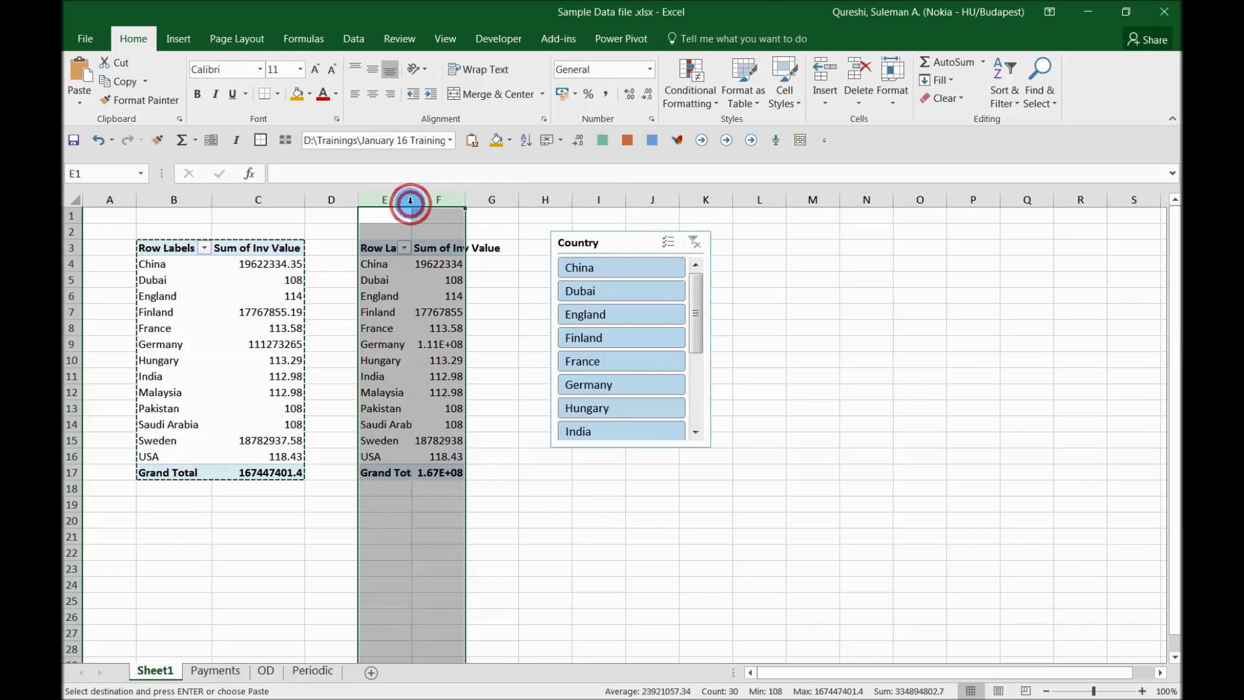
double_click(410, 201)
click(453, 312)
key(Escape)
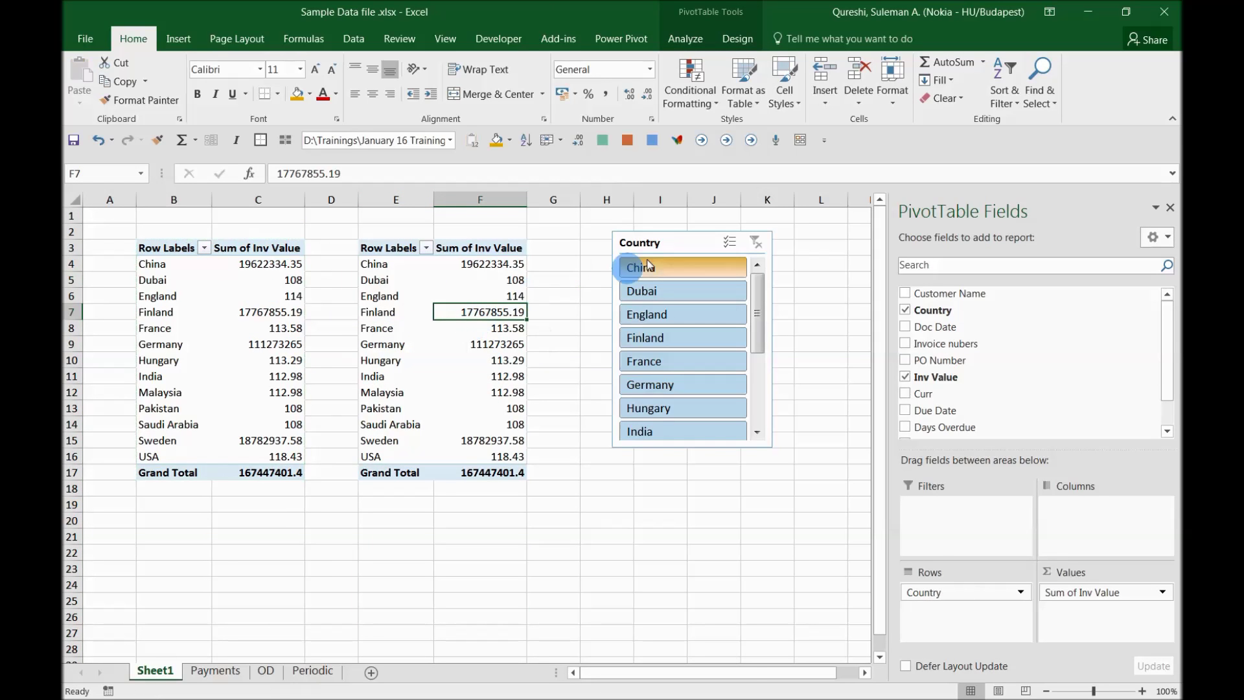
click(627, 248)
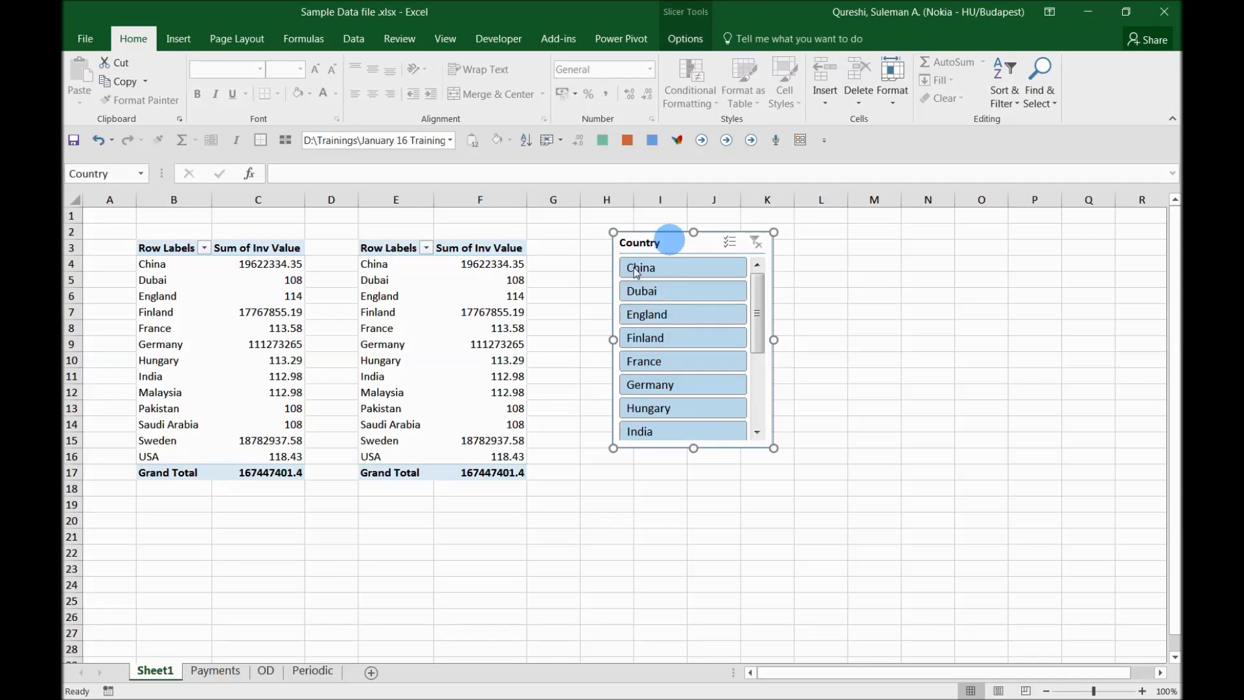
Step: Tick PivotTable1 and PivotTable2 in the Country slicer's Report Connections and confirm
right_click(687, 334)
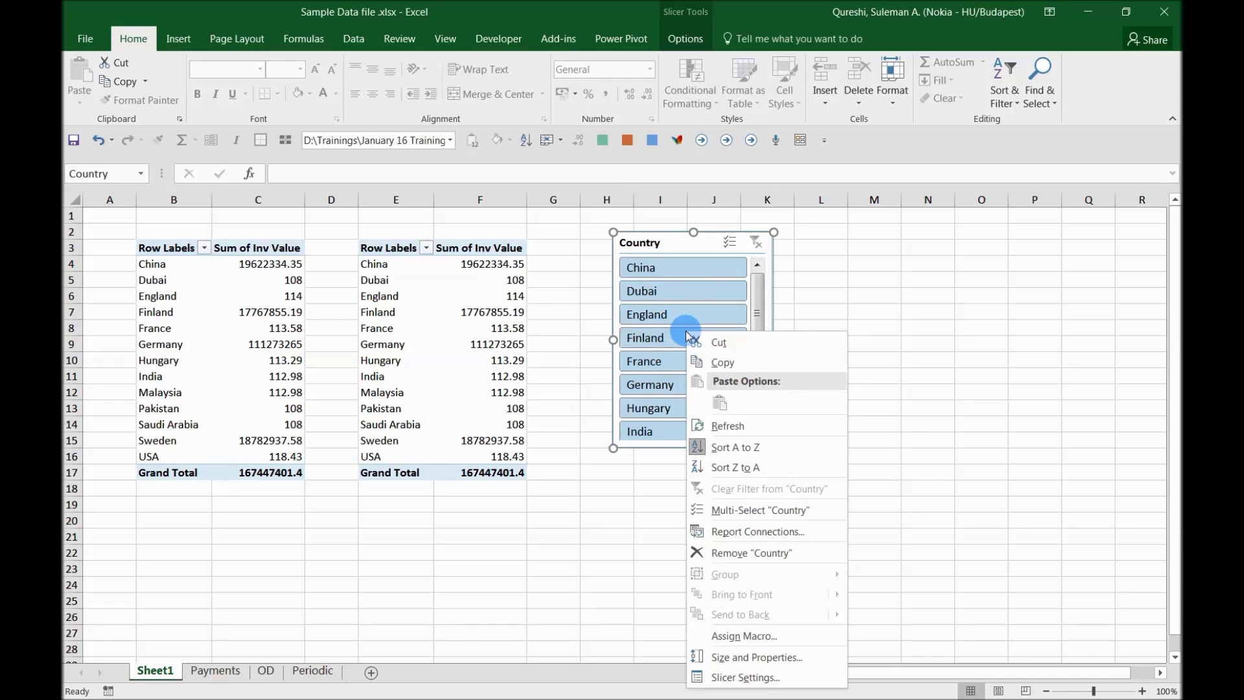
click(787, 533)
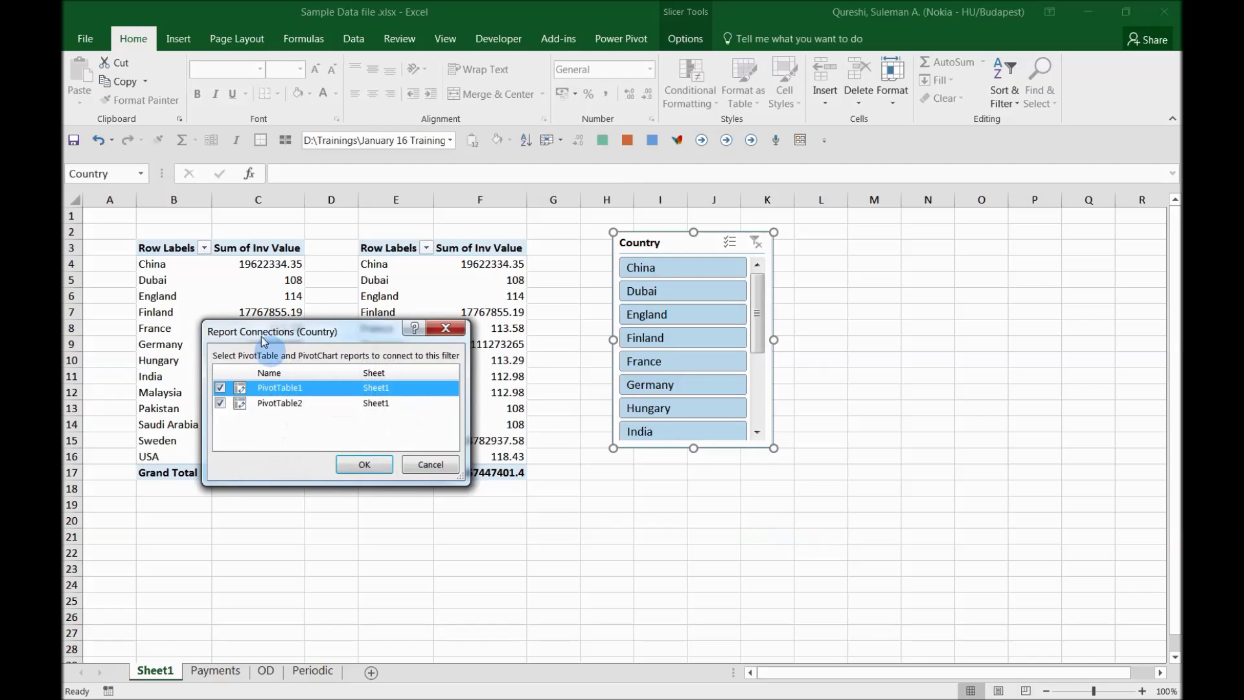
drag(264, 341, 312, 279)
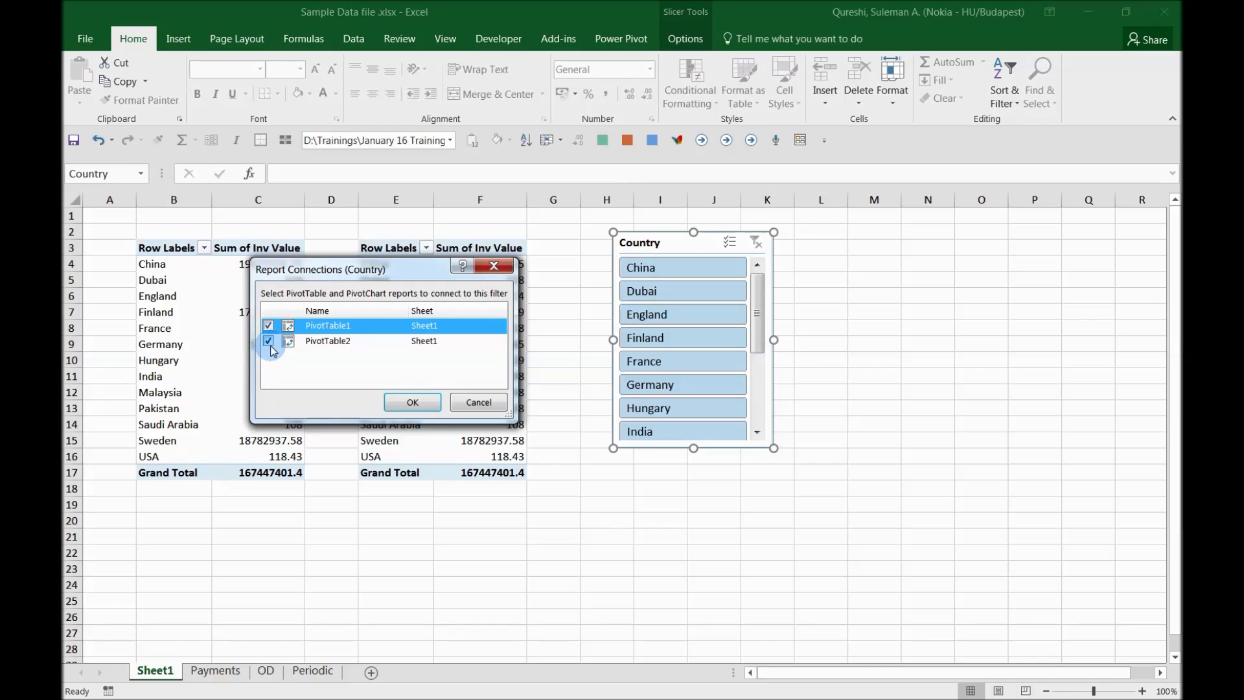
click(412, 402)
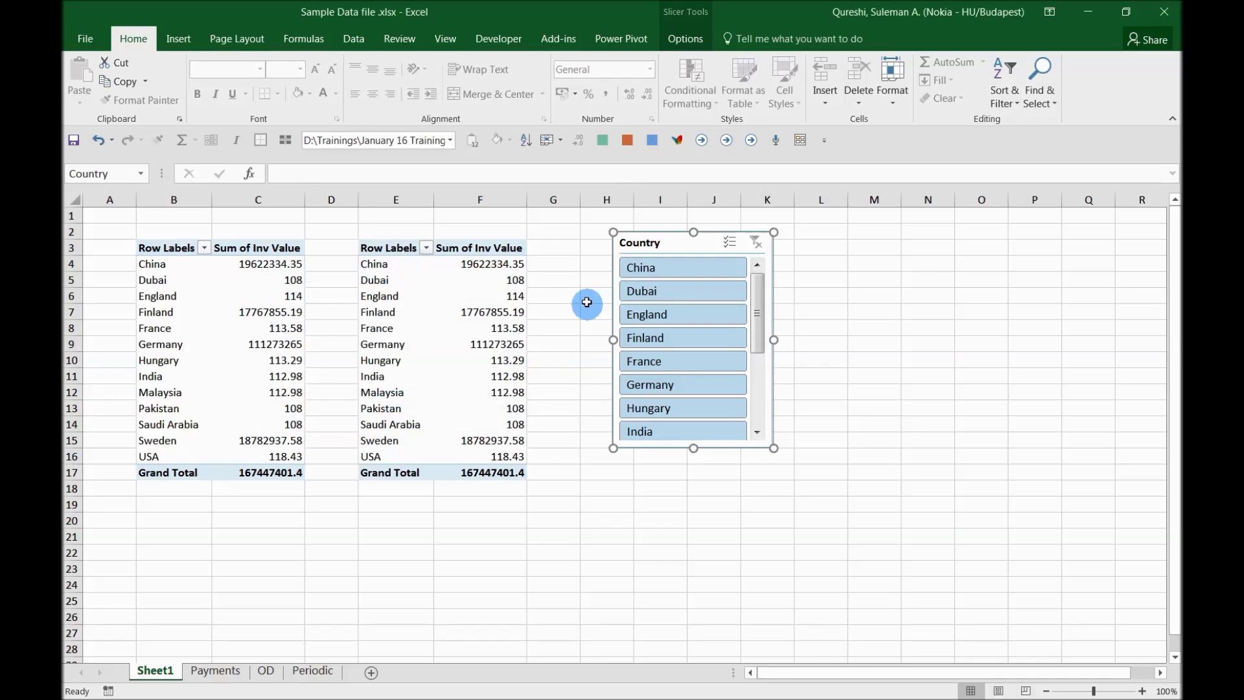
click(440, 358)
Step: Select the second pivot table and move the Country slicer further down out of the way
click(494, 263)
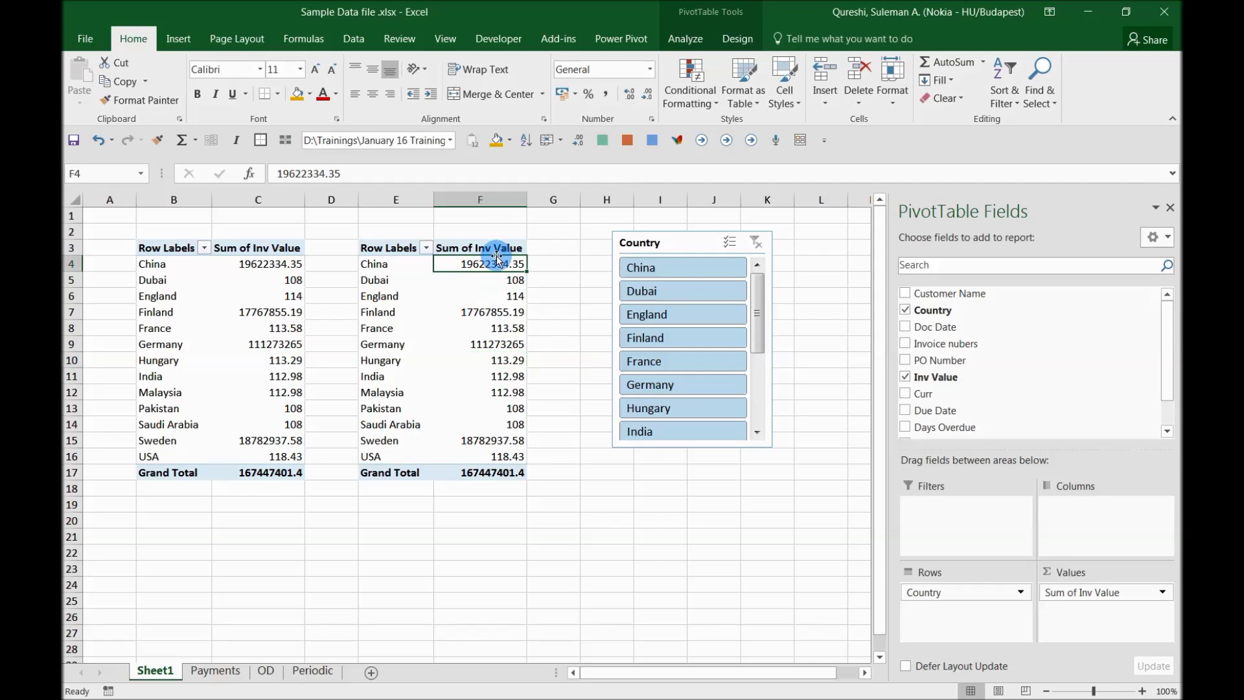
click(500, 248)
drag(679, 246, 652, 359)
click(486, 266)
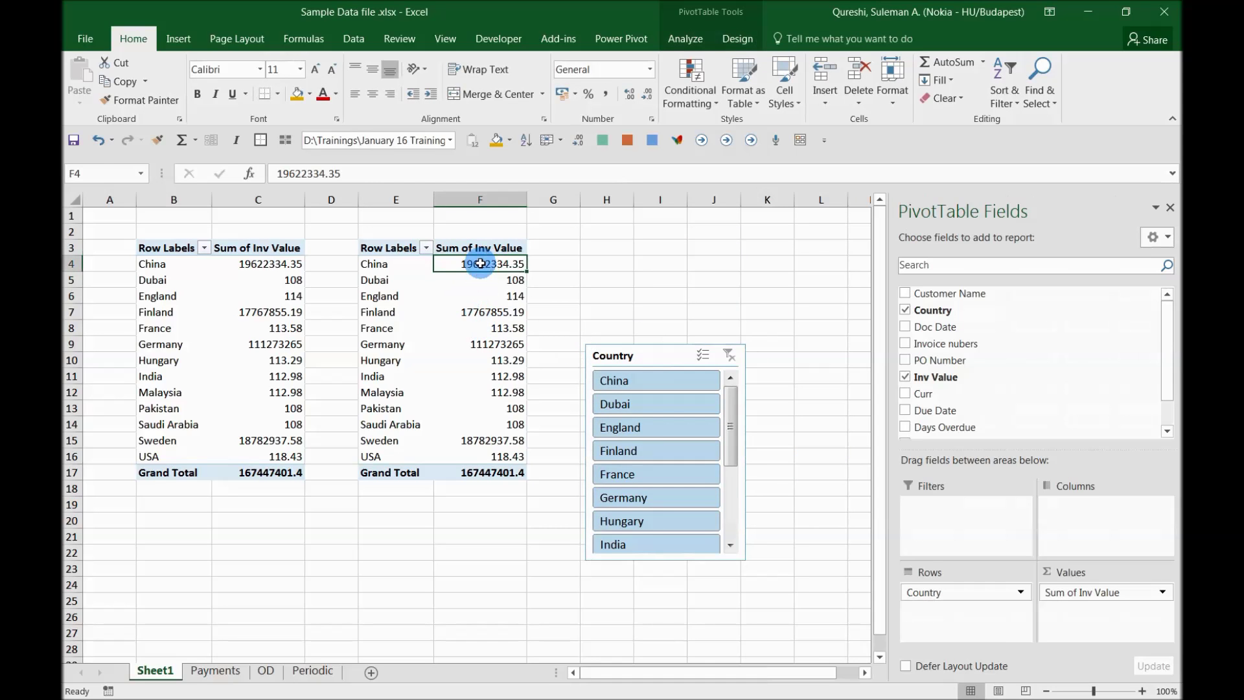
click(460, 328)
click(442, 296)
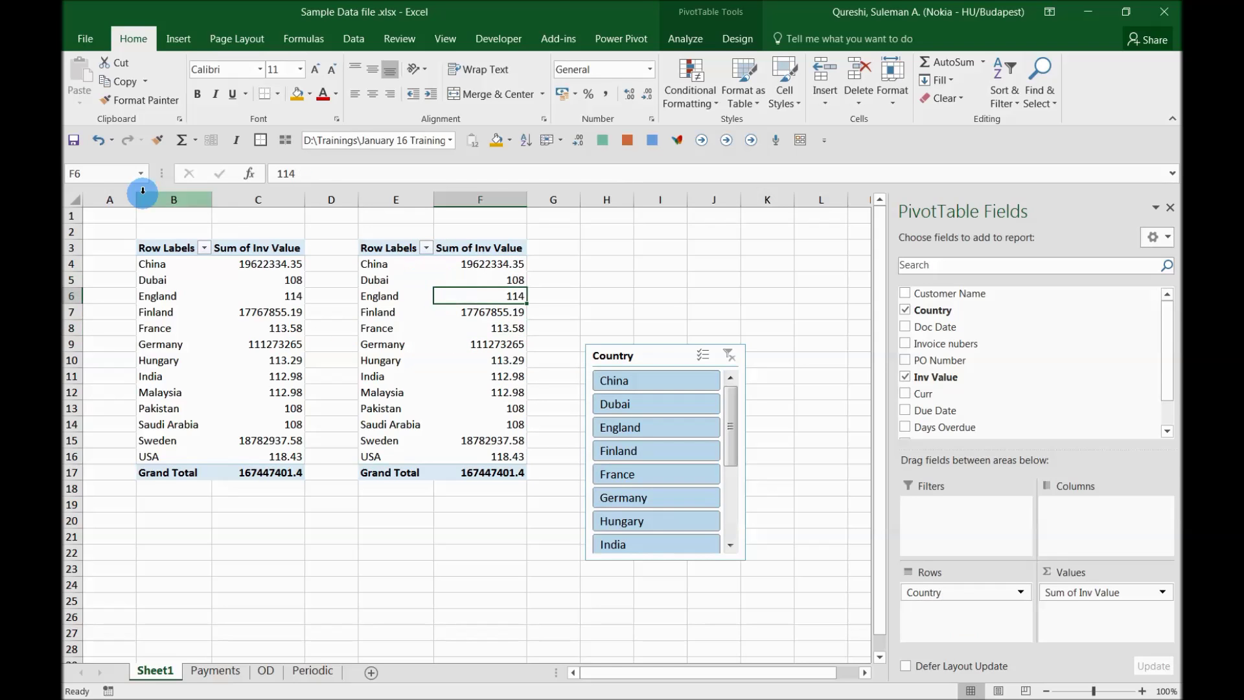
click(410, 231)
click(471, 411)
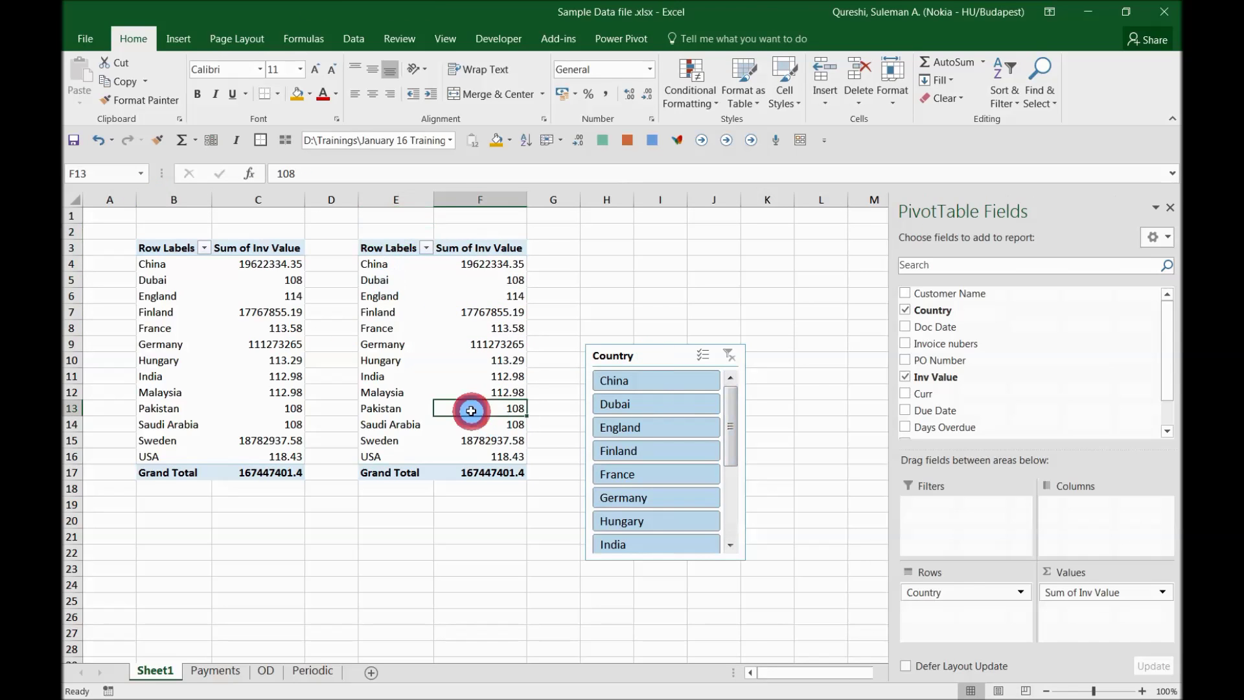
click(451, 359)
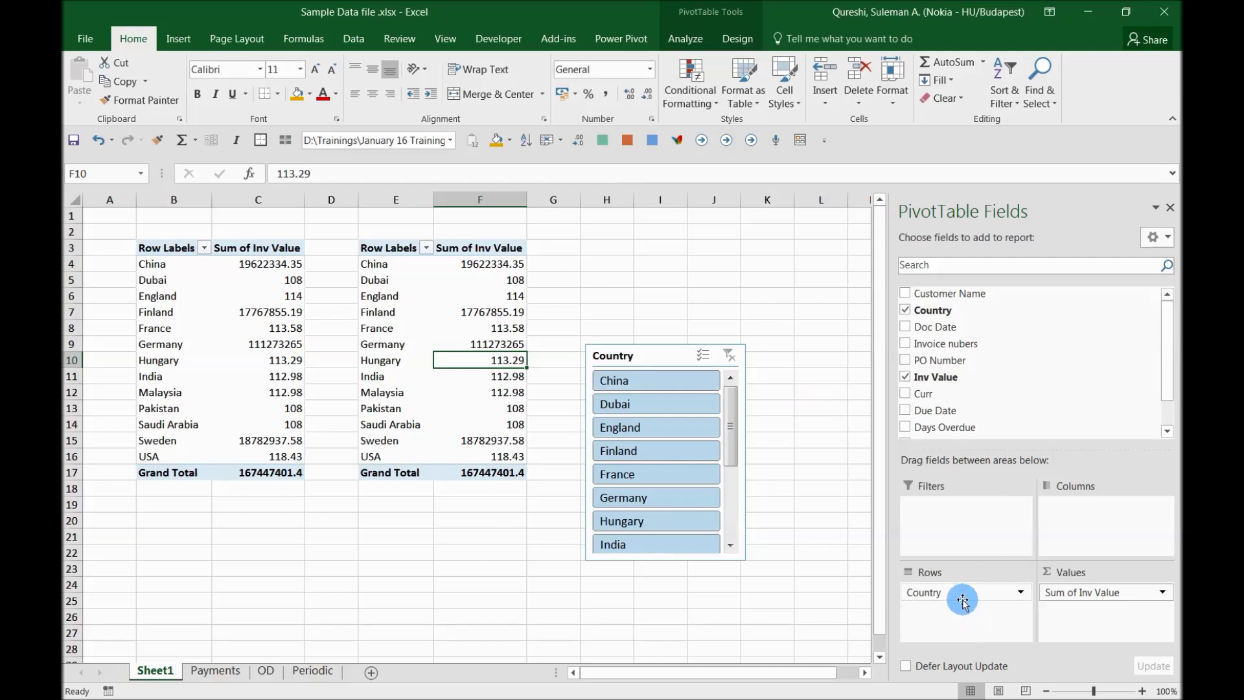
Step: Make Country a report filter, remove Sum of Inv Value, and move the filter to E3:F3
drag(963, 601, 966, 528)
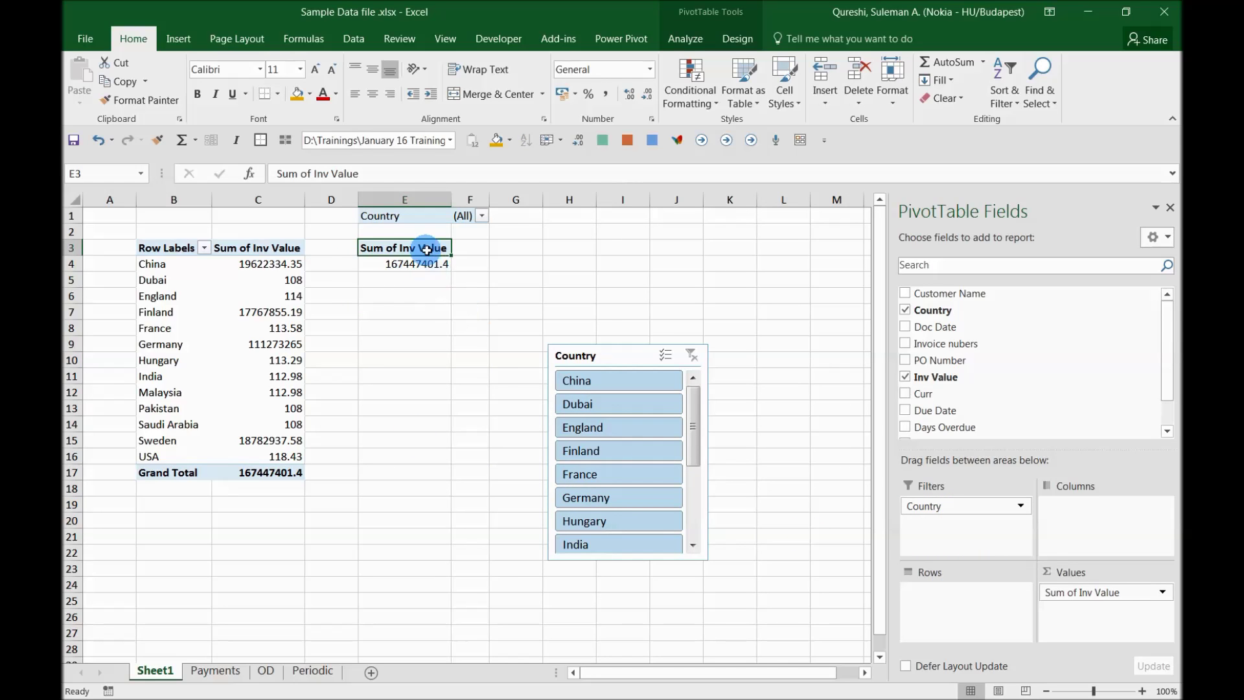
drag(1100, 598, 992, 371)
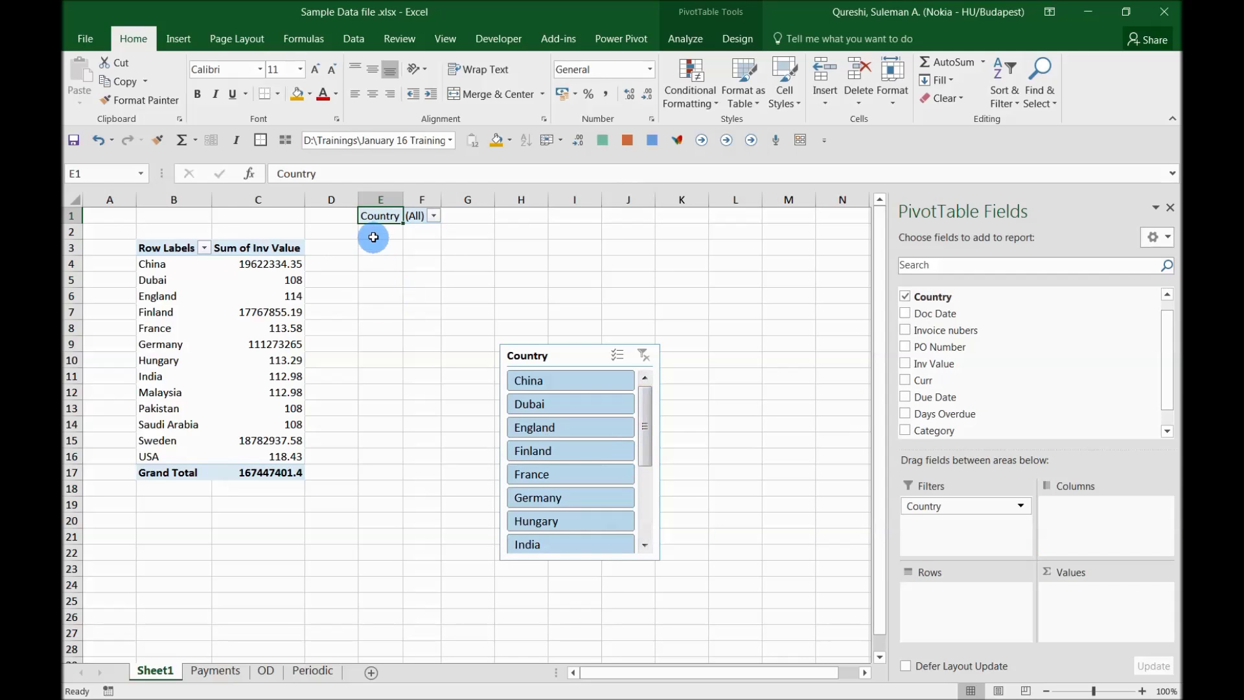
drag(425, 216, 389, 245)
click(467, 279)
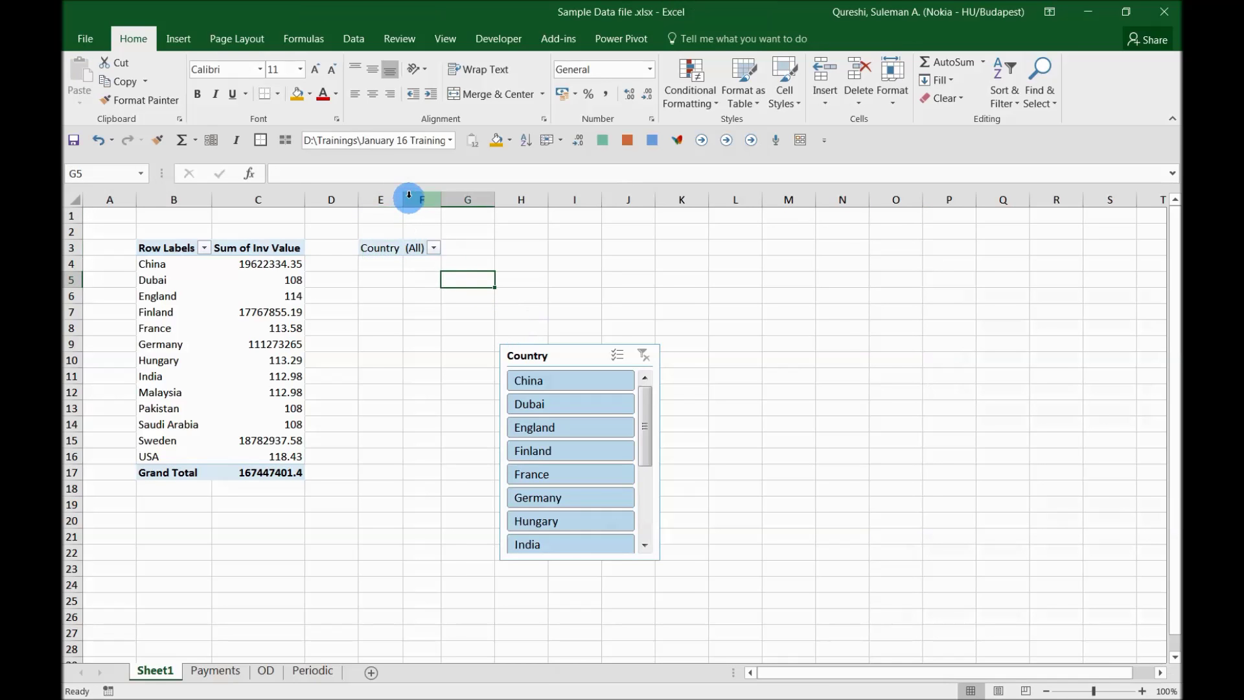
Step: Widen column E and align the Country slicer over the filter cells
drag(405, 196, 453, 201)
drag(593, 353, 401, 254)
drag(453, 201, 516, 210)
click(567, 312)
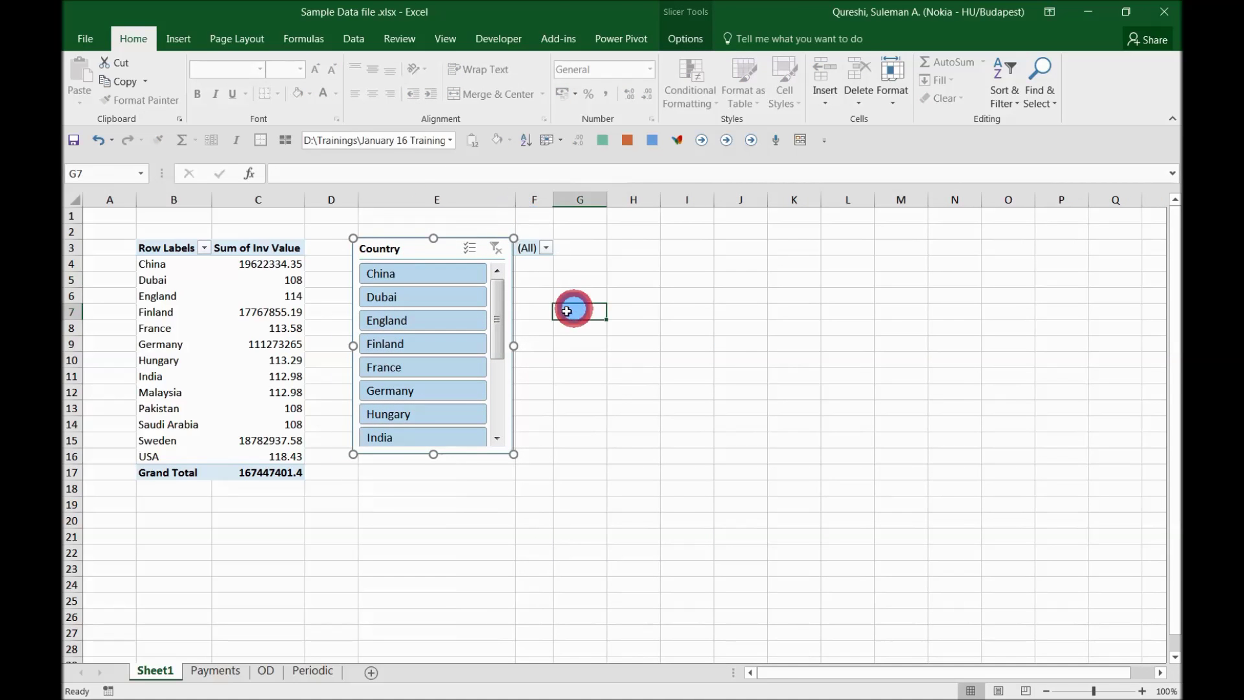
drag(387, 250, 390, 250)
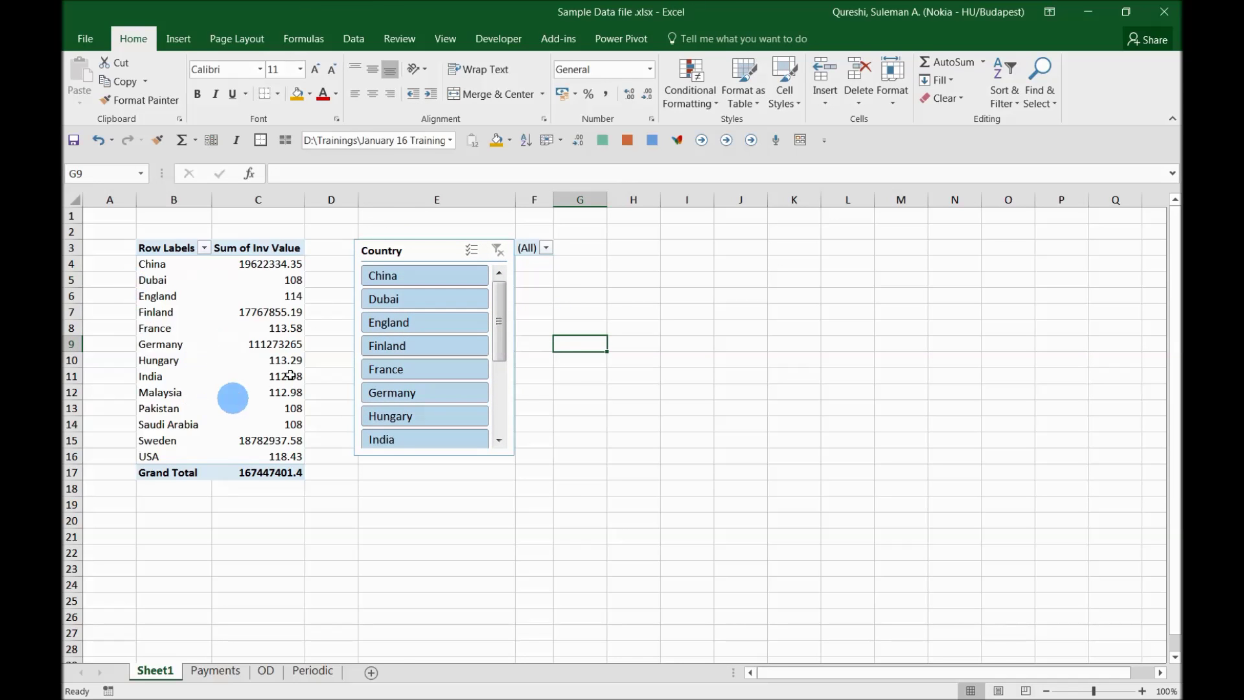
click(547, 249)
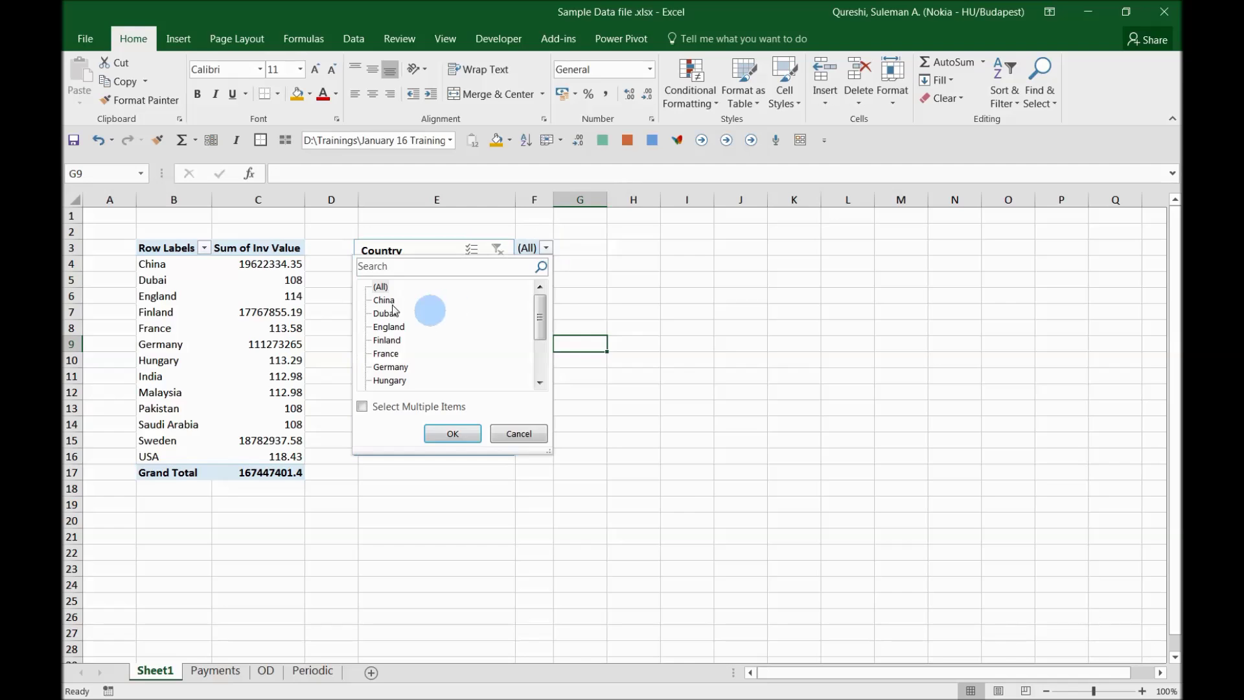
Step: Enable Select Multiple Items and filter the report to China and France
click(362, 407)
click(377, 286)
click(378, 300)
click(377, 355)
click(446, 433)
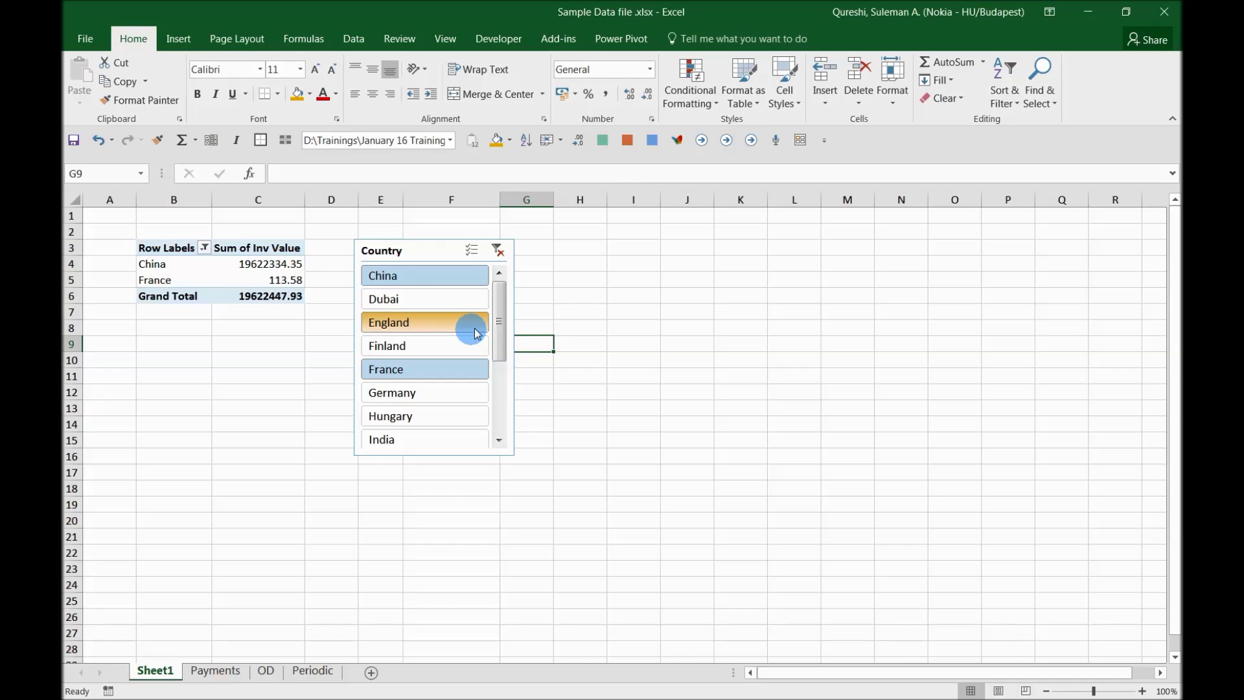
Step: Shift the slicer left and refilter the report to China, Dubai and Germany
drag(444, 250, 416, 250)
click(491, 247)
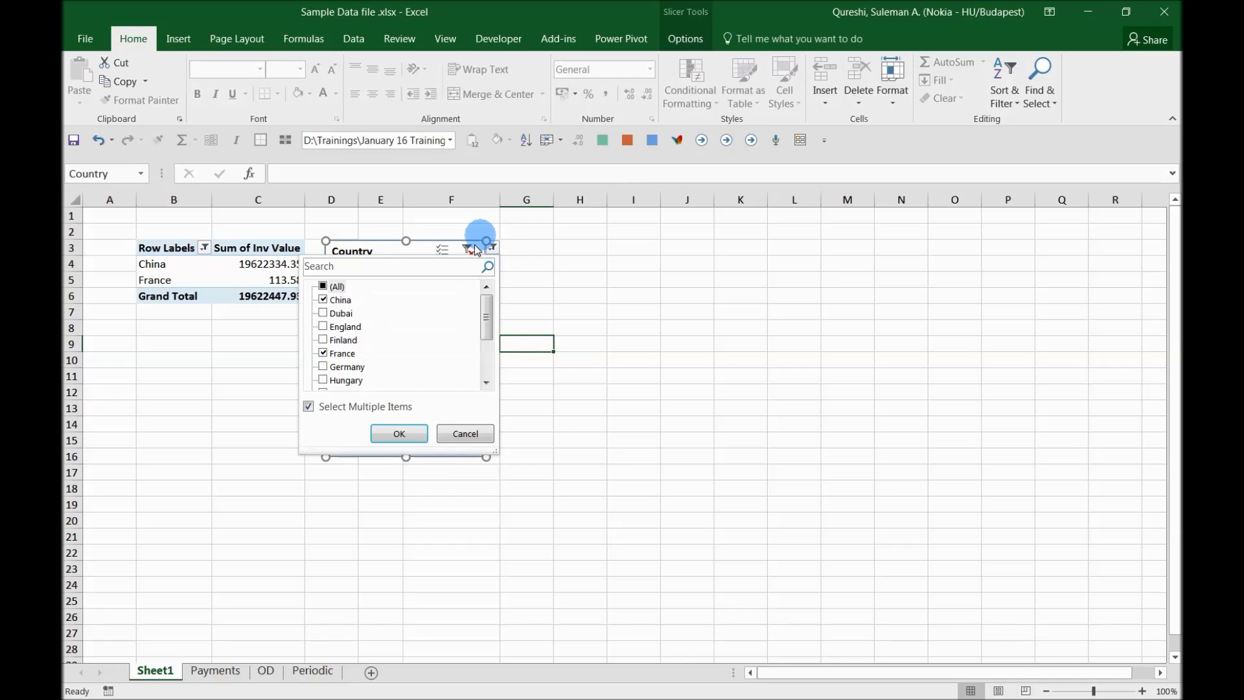
click(316, 288)
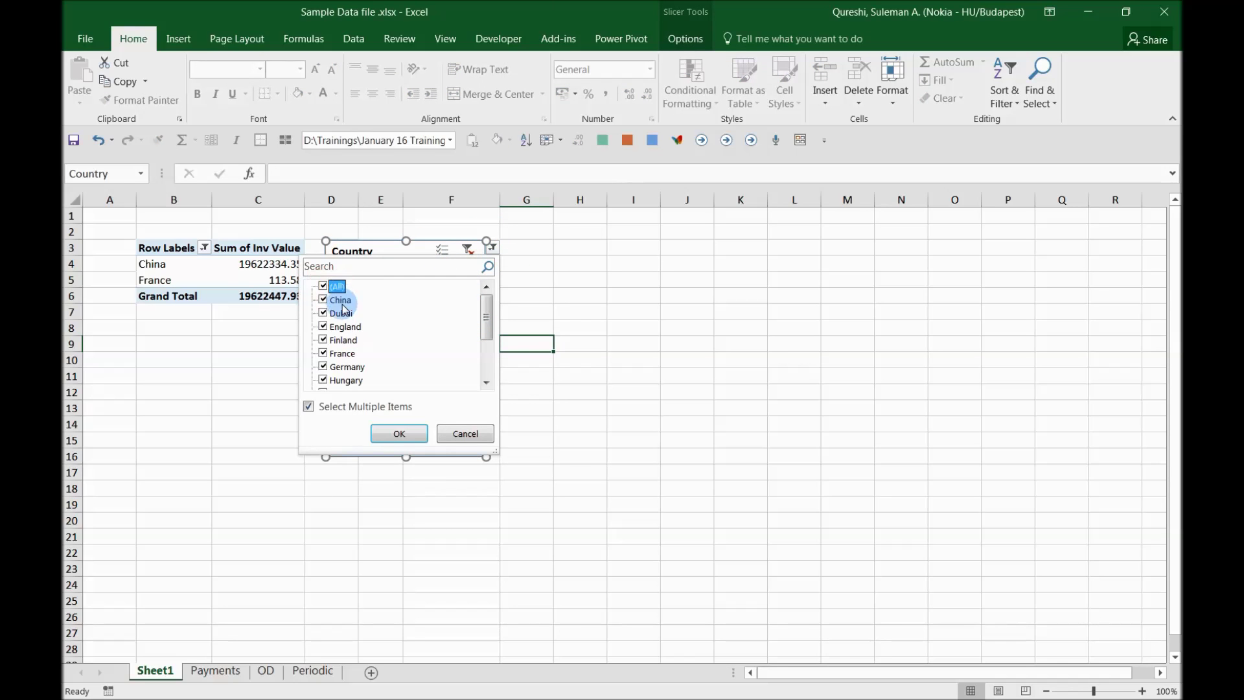
click(323, 300)
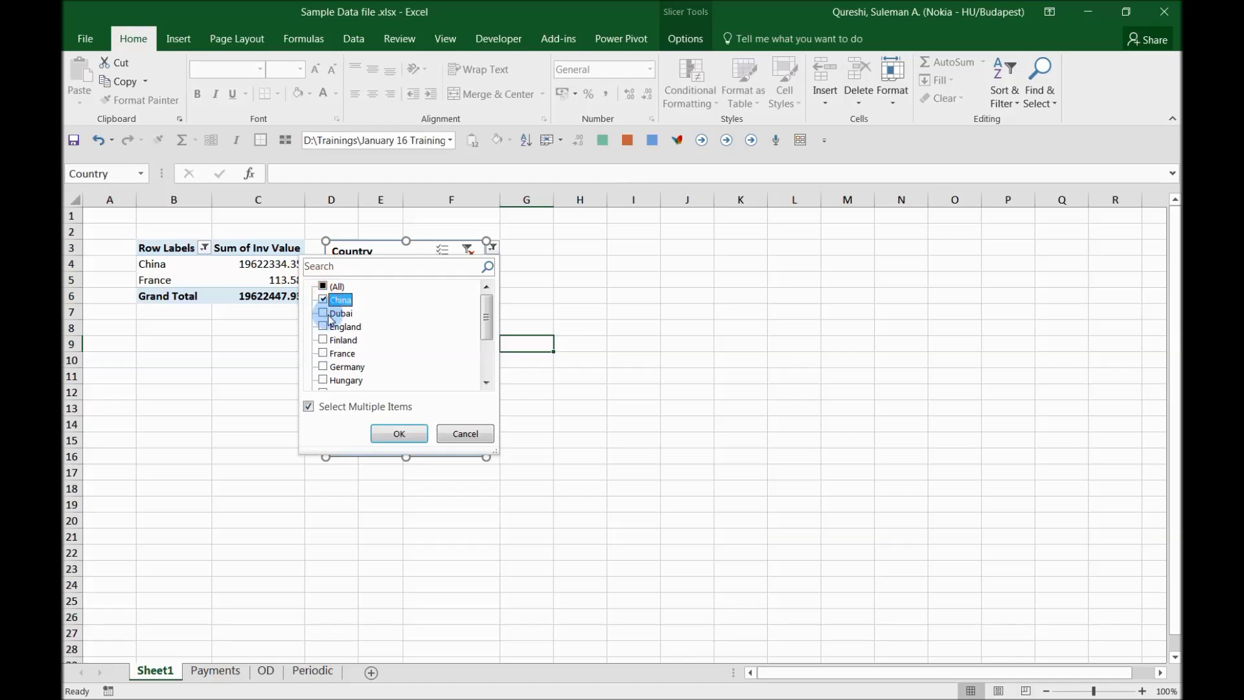
click(323, 313)
click(324, 366)
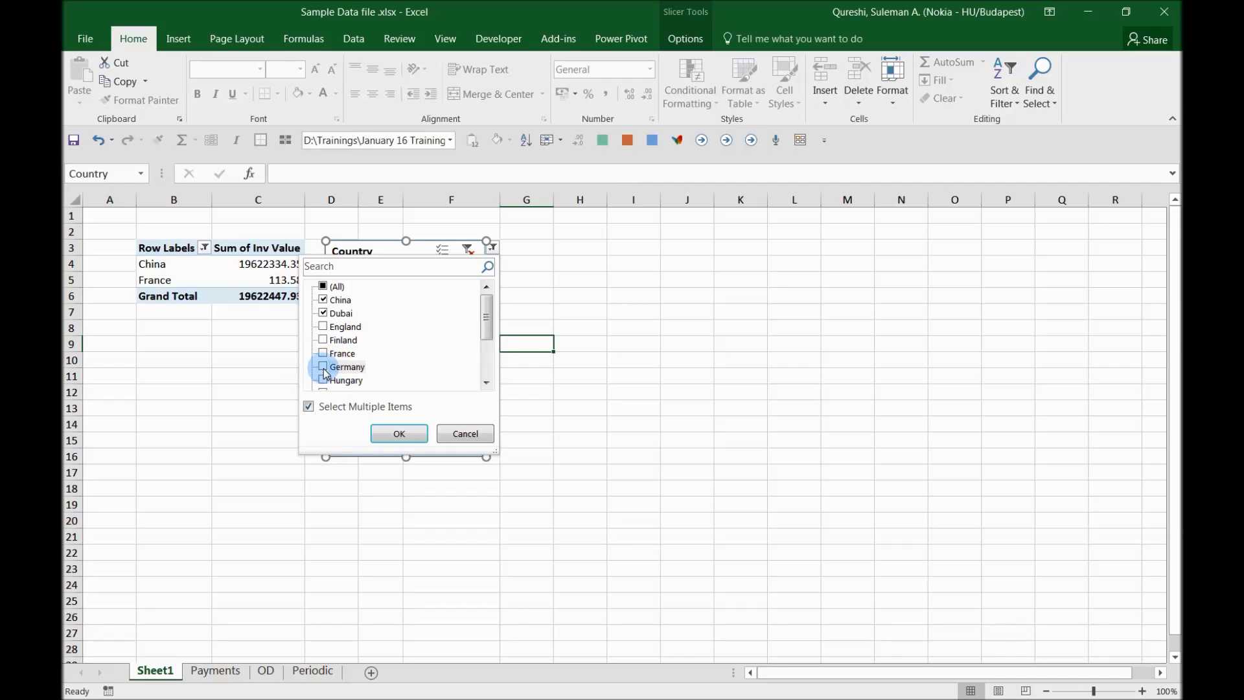
click(399, 434)
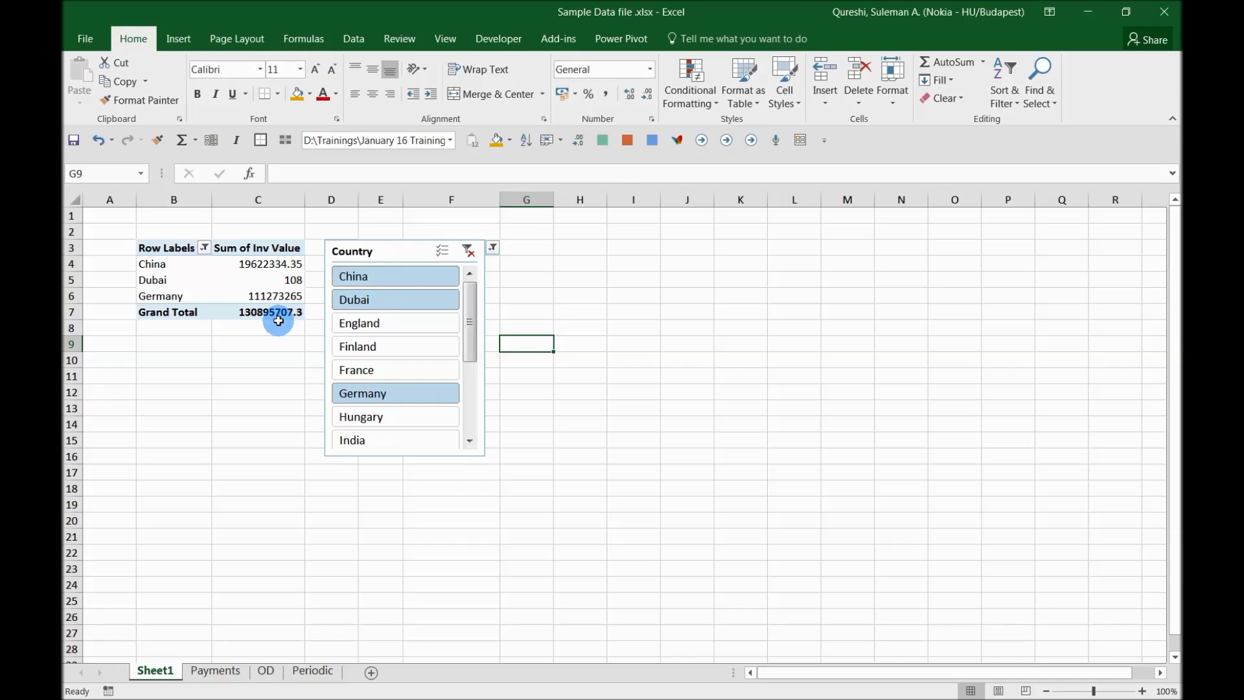
drag(286, 314, 286, 265)
Step: Apply Comma Style to Inv Value and remove both decimal places, giving 19,622,334 and a 130,895,707 total
click(606, 97)
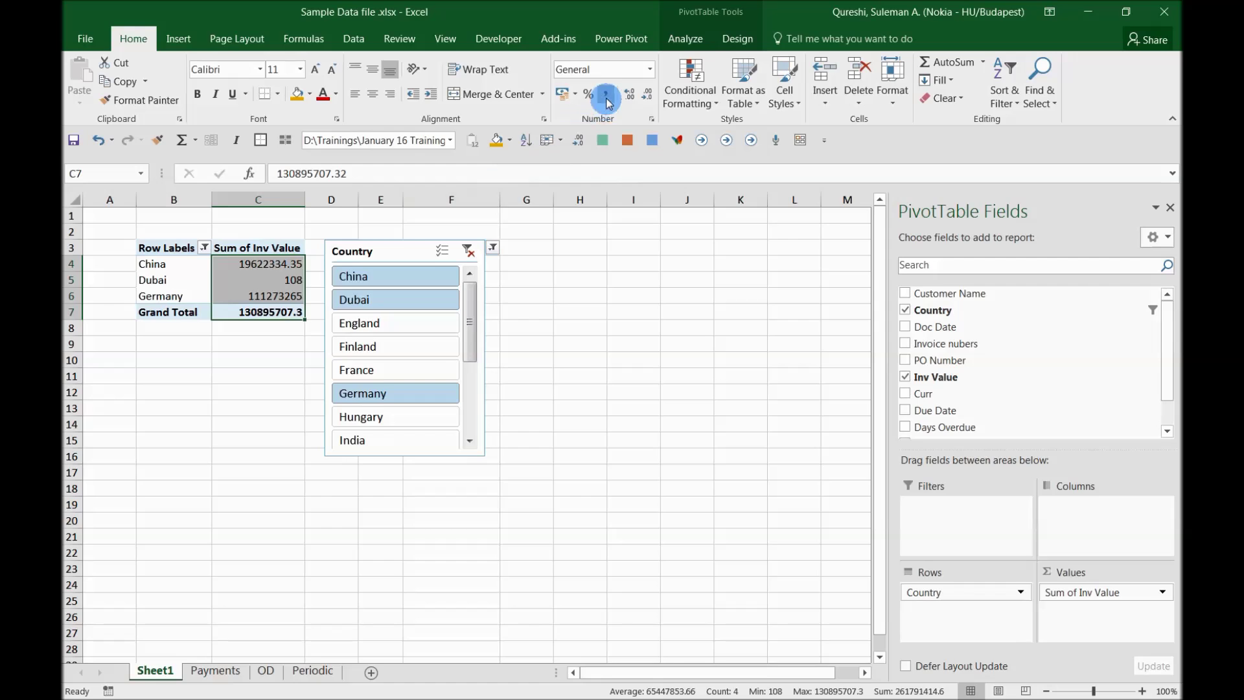
click(646, 92)
click(646, 93)
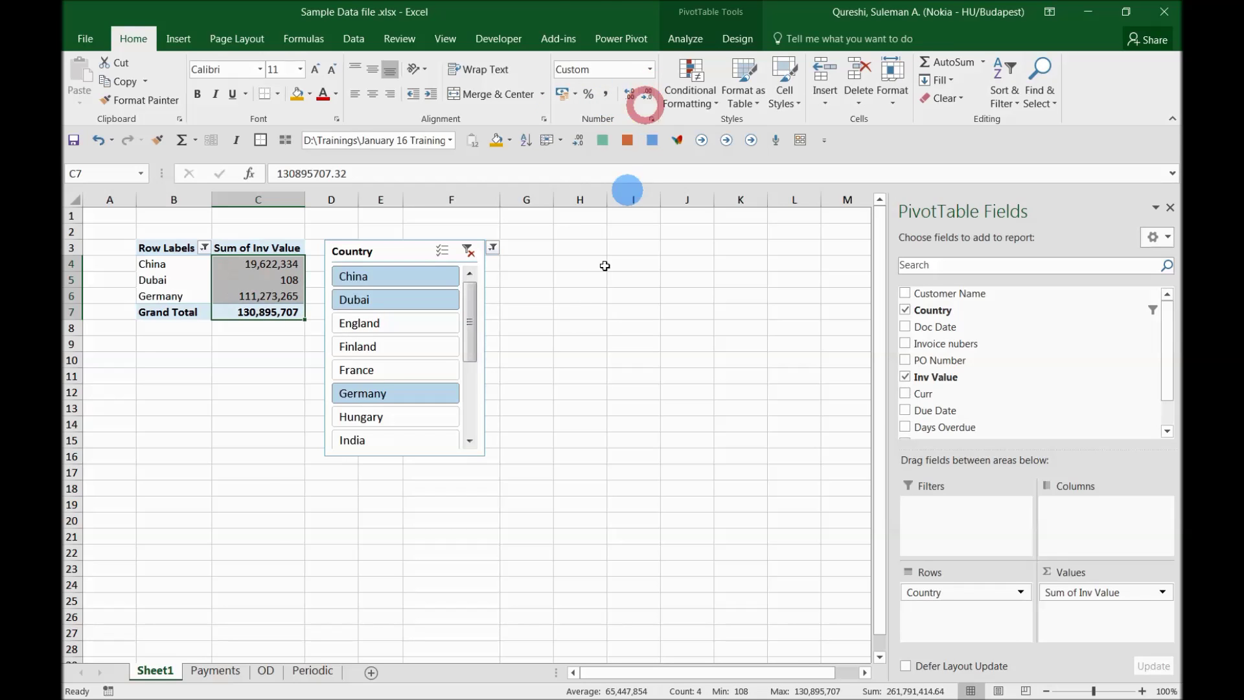
click(580, 327)
mouse_move(241, 284)
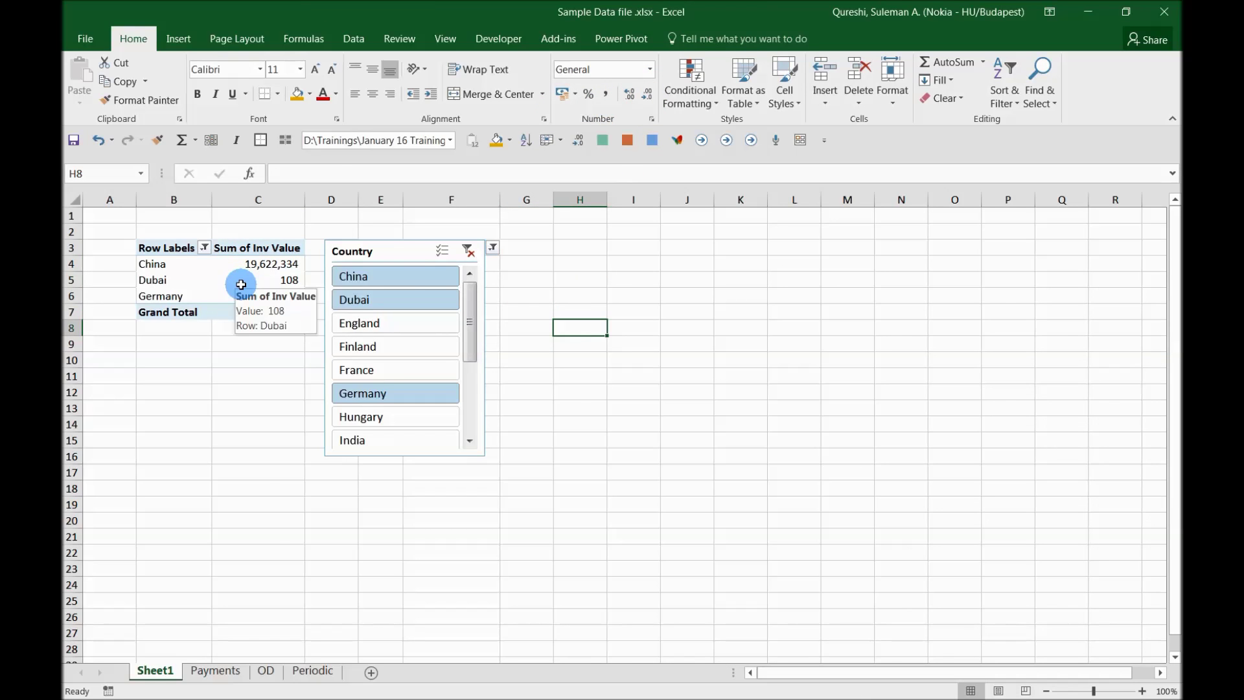